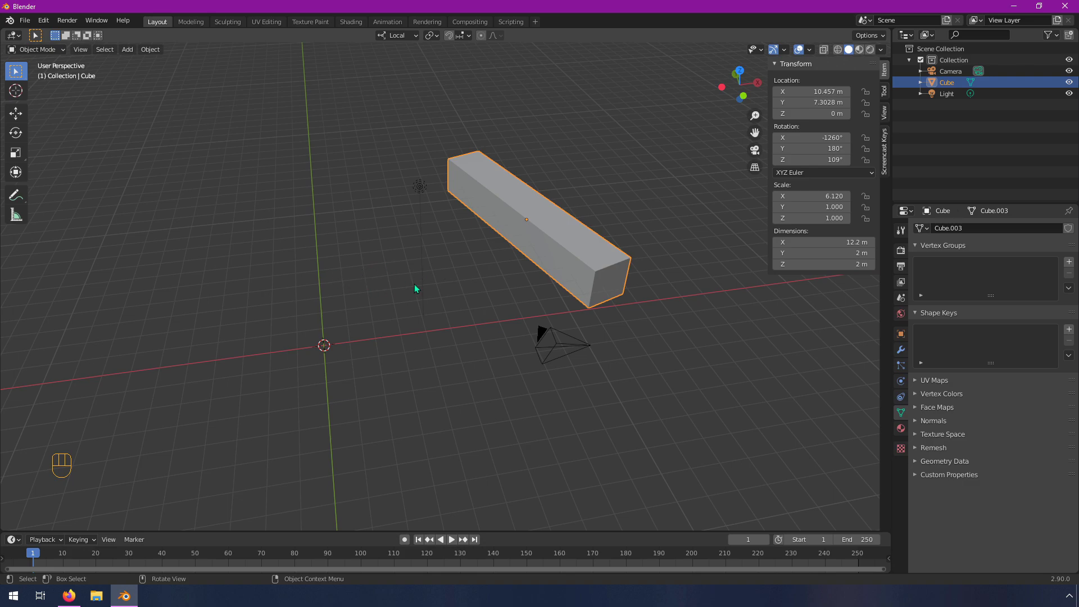
Step: Delete the stretched cube with X > Delete
middle_click_drag(393, 312, 564, 236)
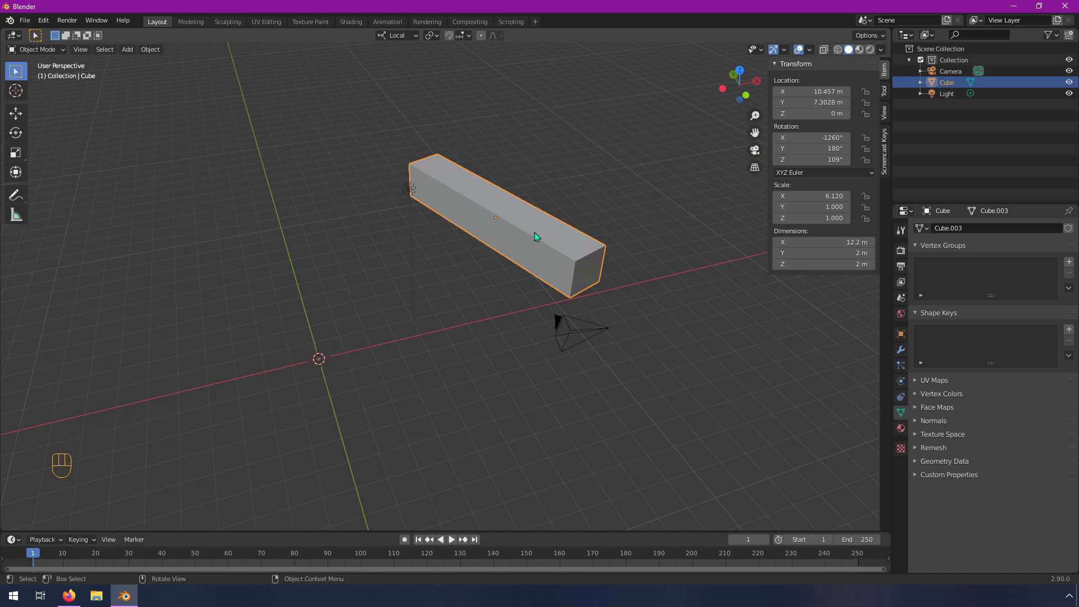
key("x")
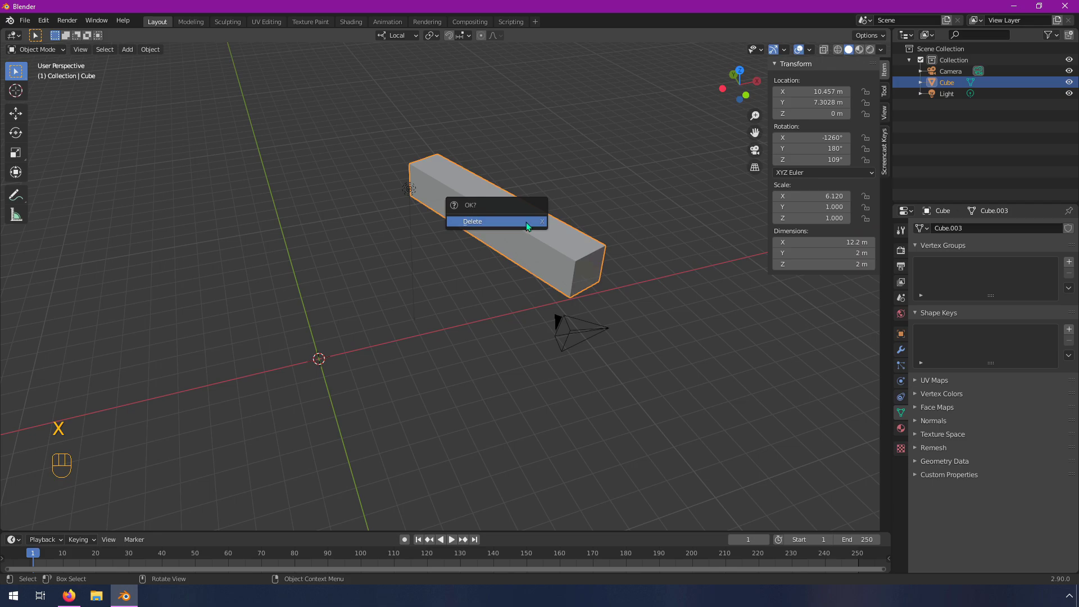
left_click(497, 221)
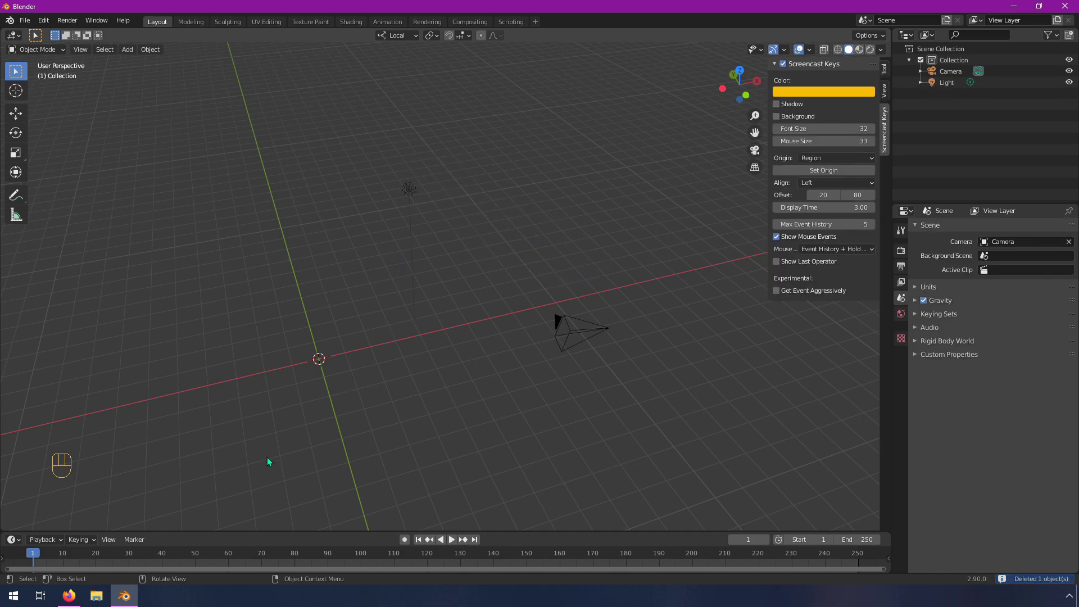
Step: Box-select the camera and light together and delete both
left_click_drag(682, 430, 356, 123)
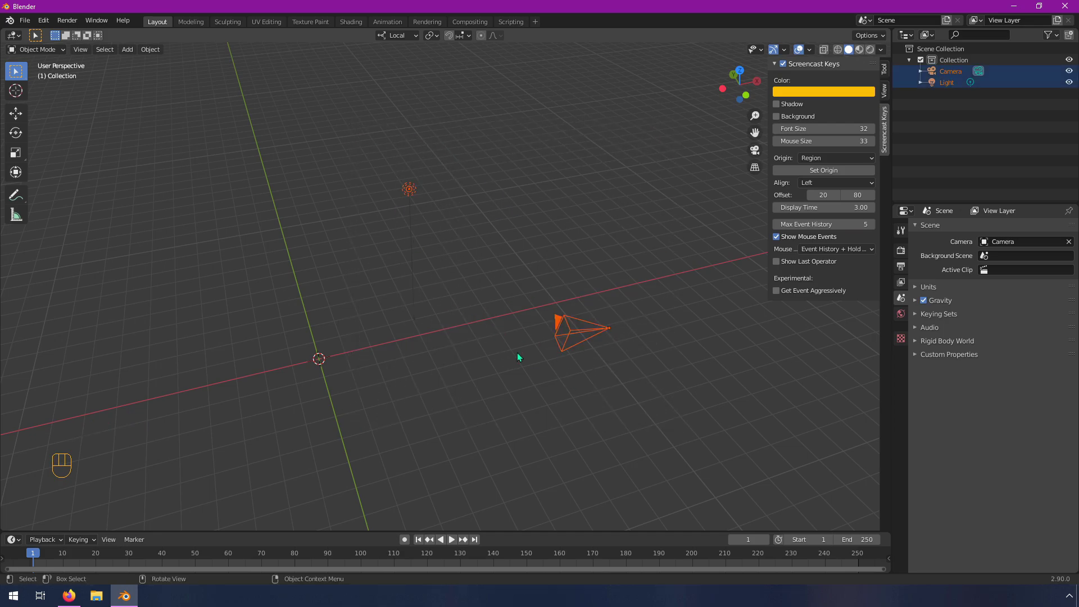
left_click(17, 76)
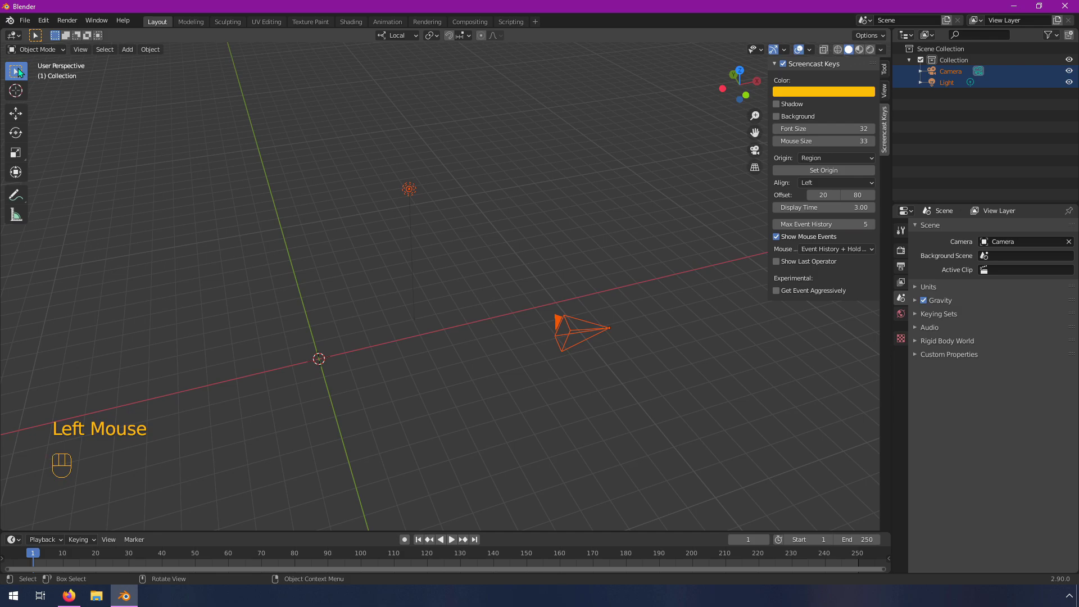
left_click(26, 76)
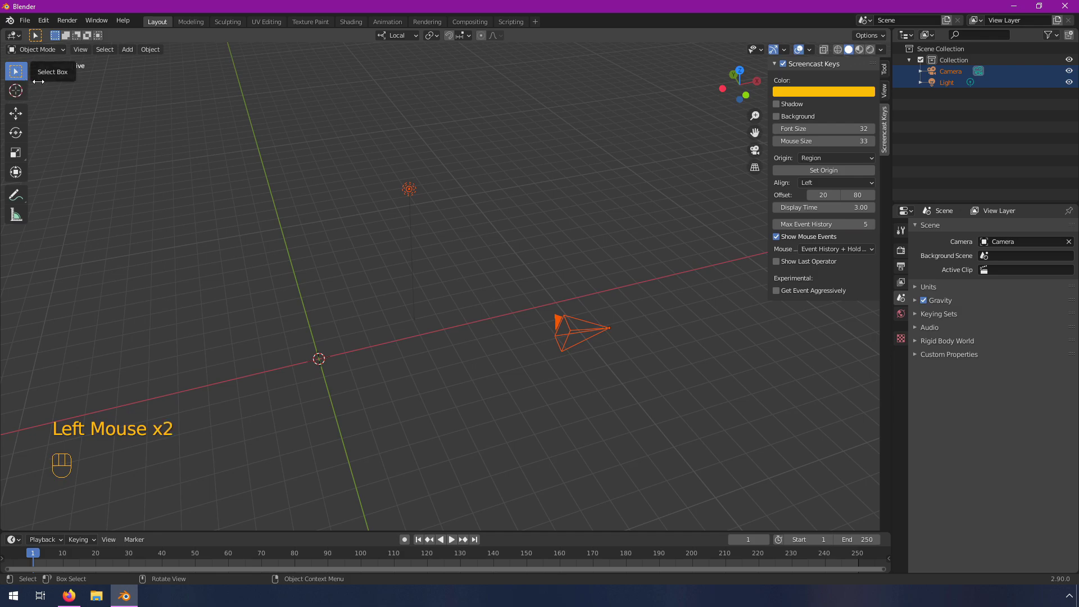
key("w")
key("w")
key("w")
key("w")
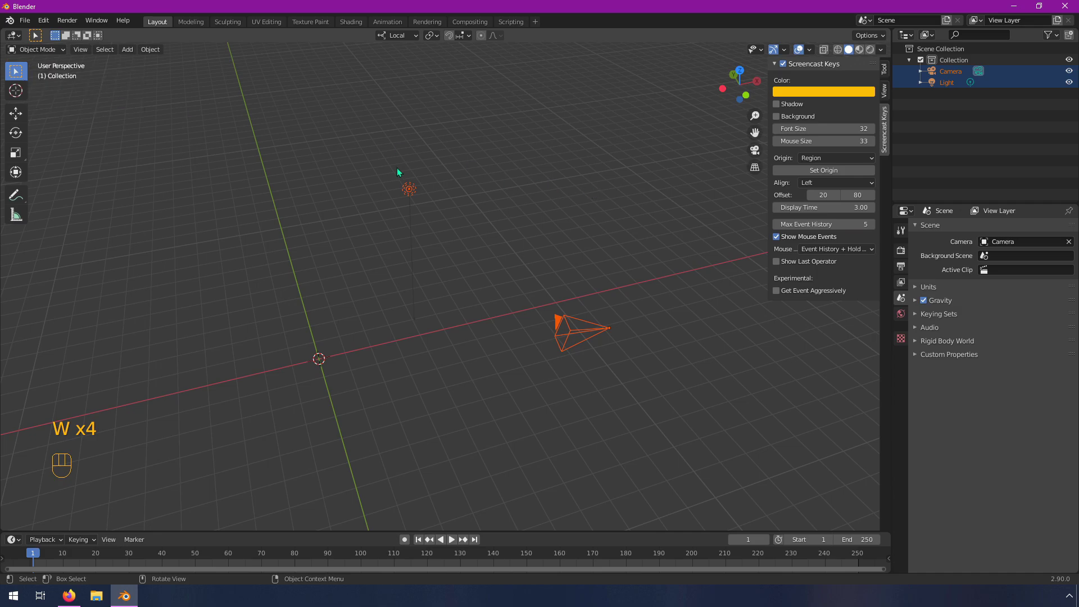
left_click_drag(372, 144, 677, 427)
key("x")
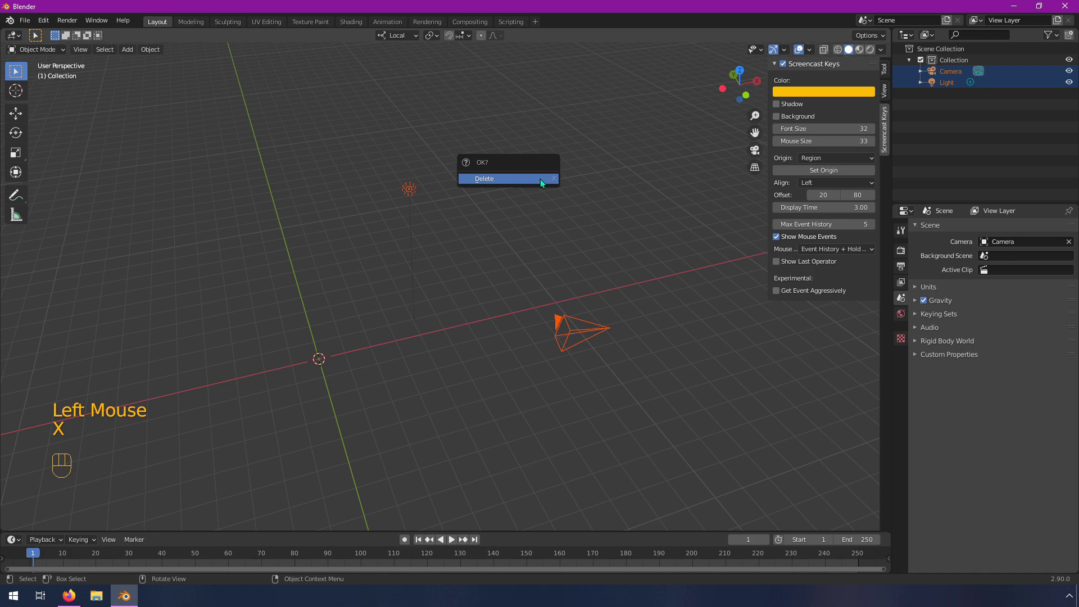
left_click(541, 178)
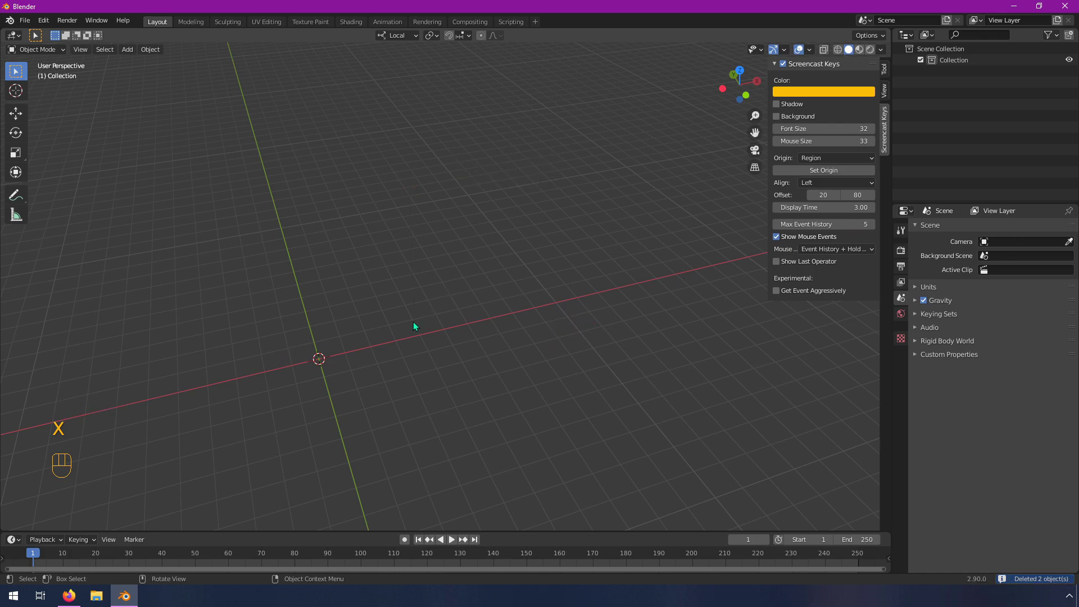
Step: Recentre the view and add an Ico Sphere at the world origin via Add > Mesh
middle_click_drag(369, 349, 474, 262, "shift")
scroll(432, 294, "up", 3)
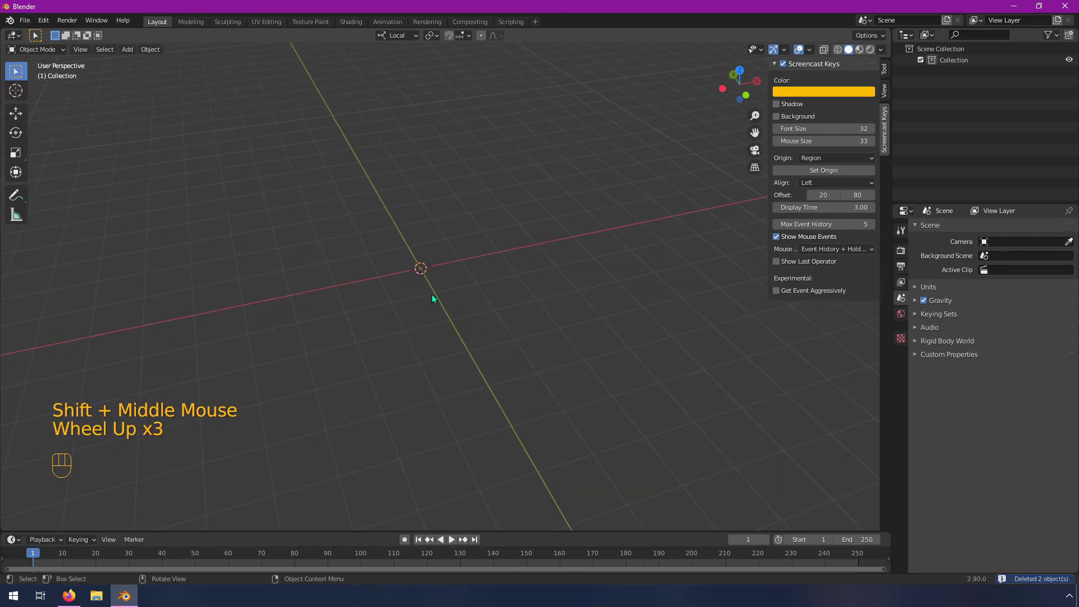
scroll(433, 290, "up", 2)
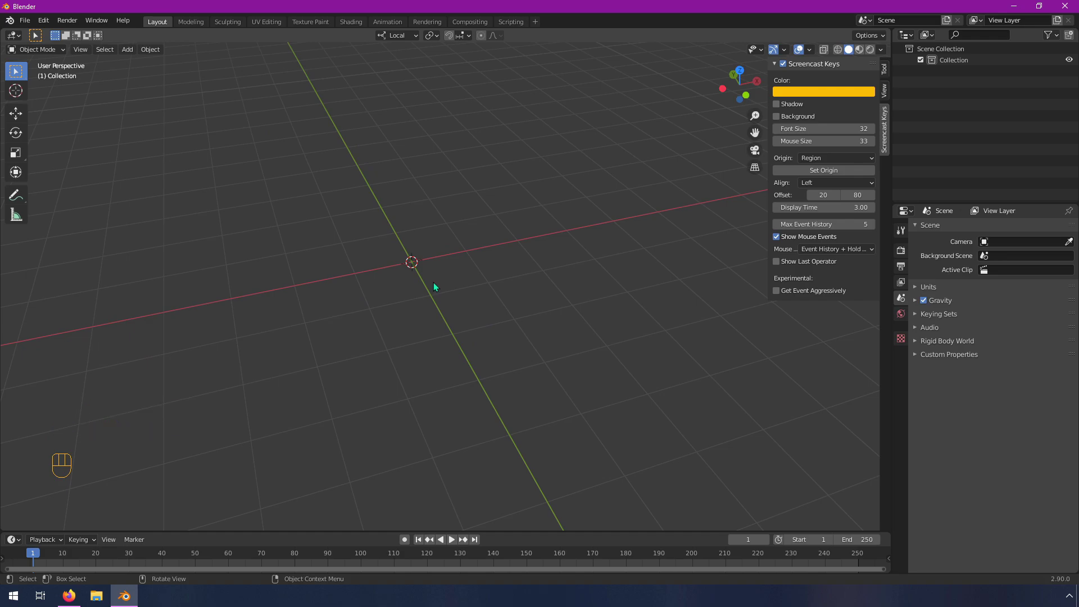
left_click(126, 50)
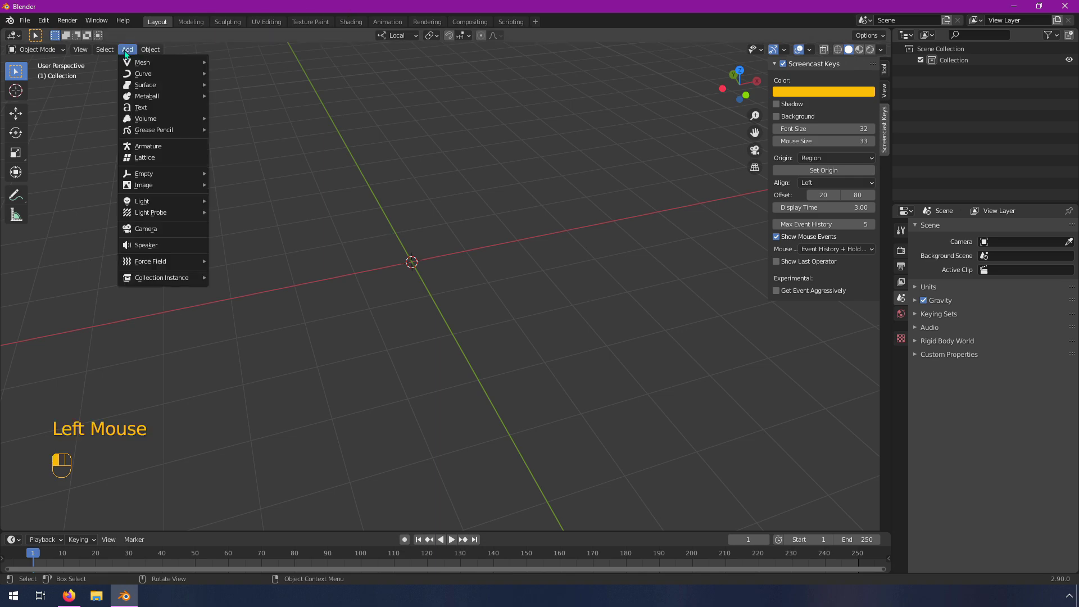
mouse_move(141, 69)
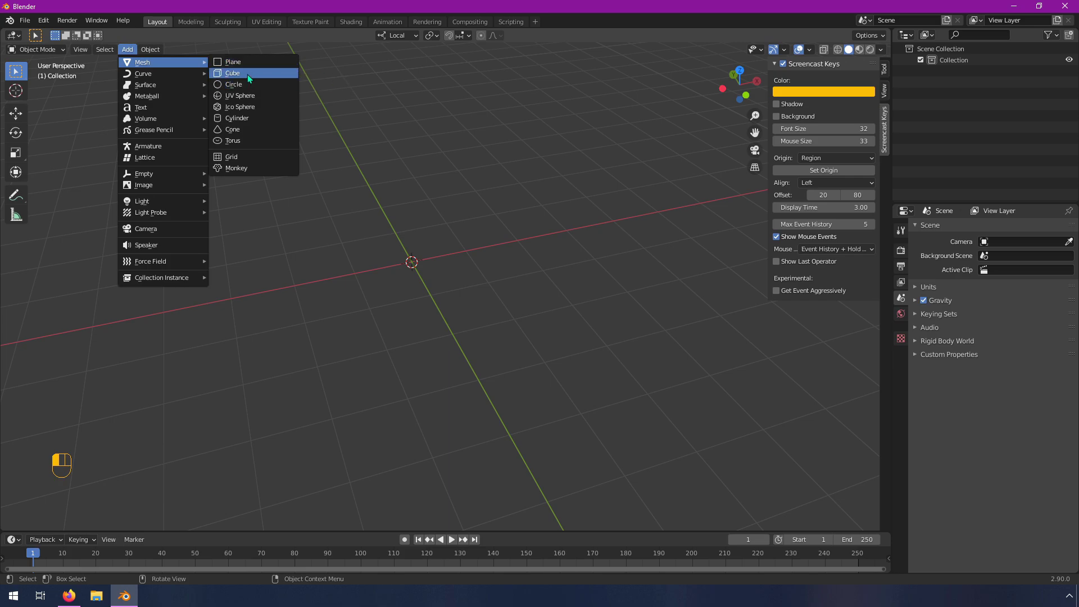
left_click(239, 108)
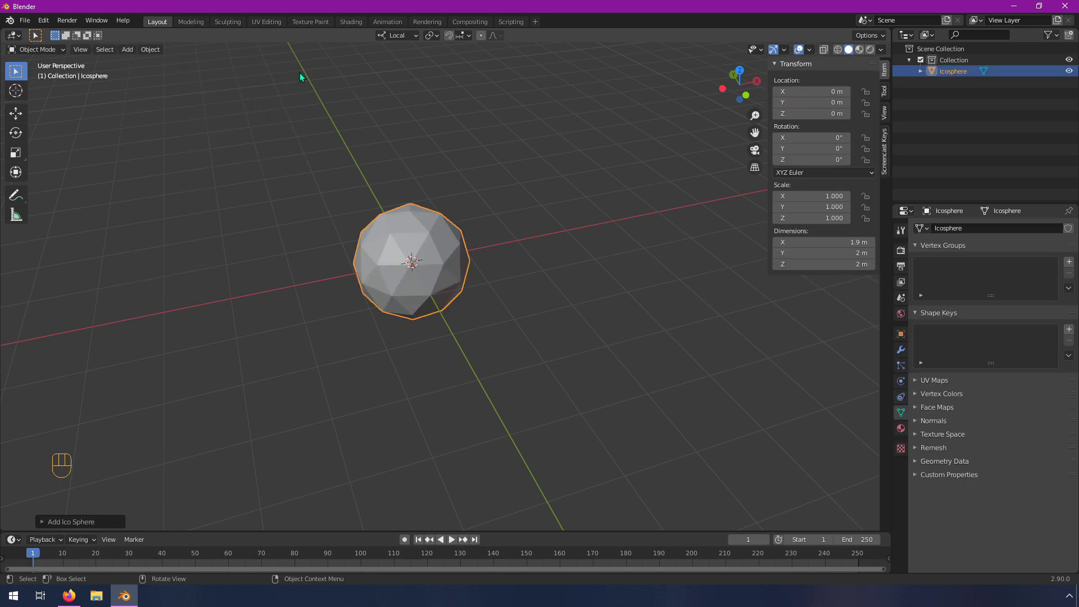
middle_click_drag(507, 312, 430, 262)
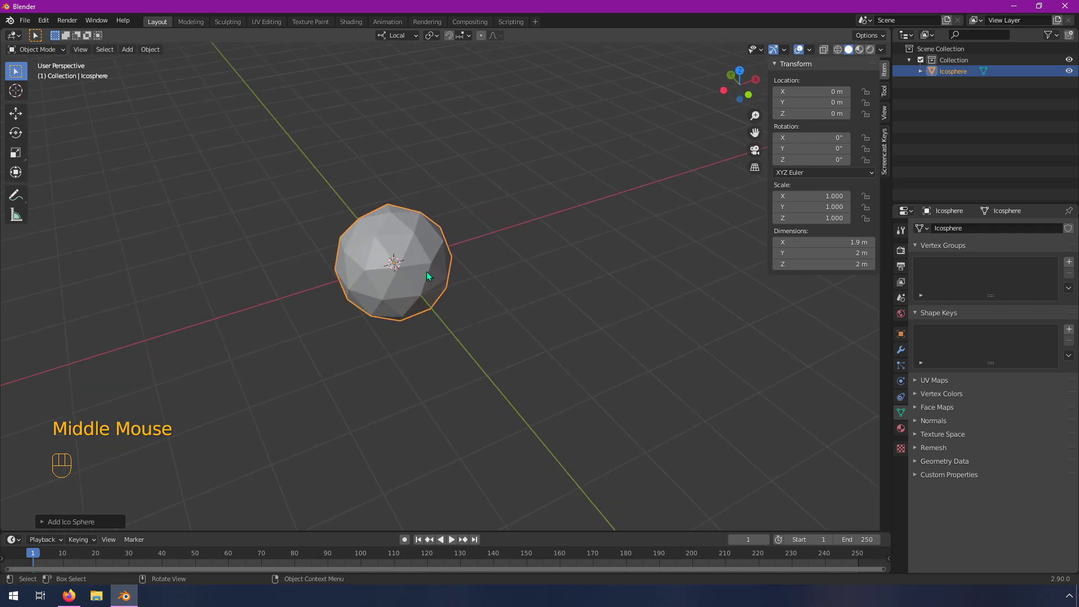
key("KP_Decimal")
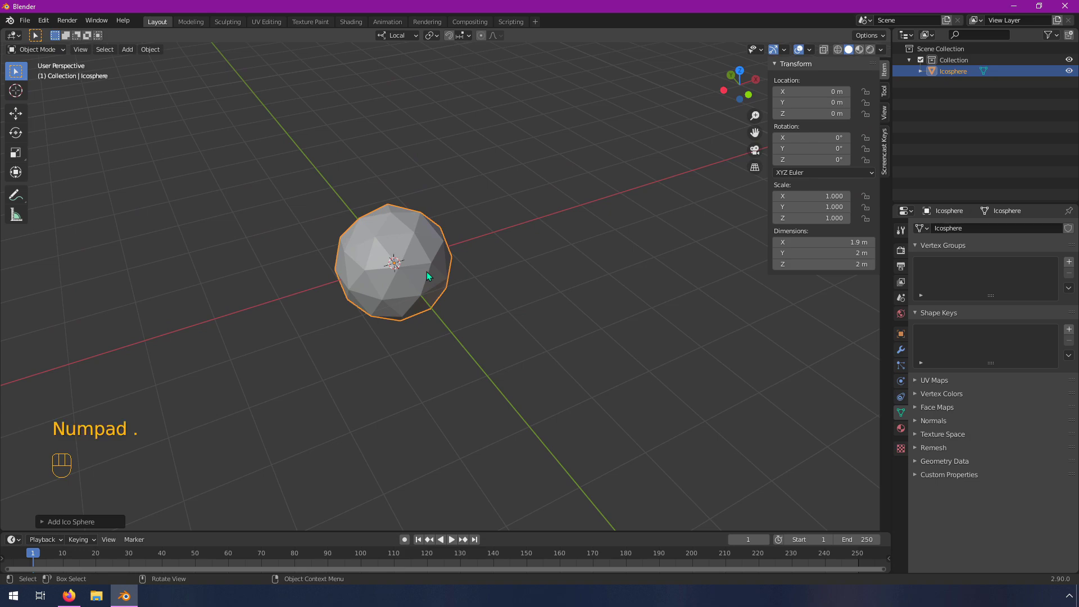
scroll(355, 215, "down", 1)
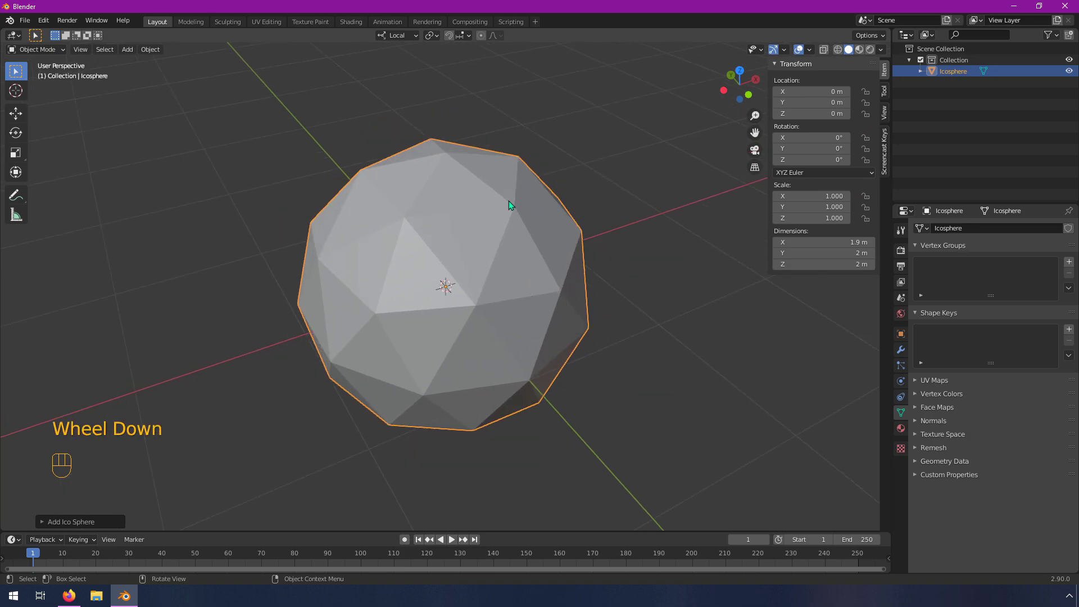
left_click(81, 50)
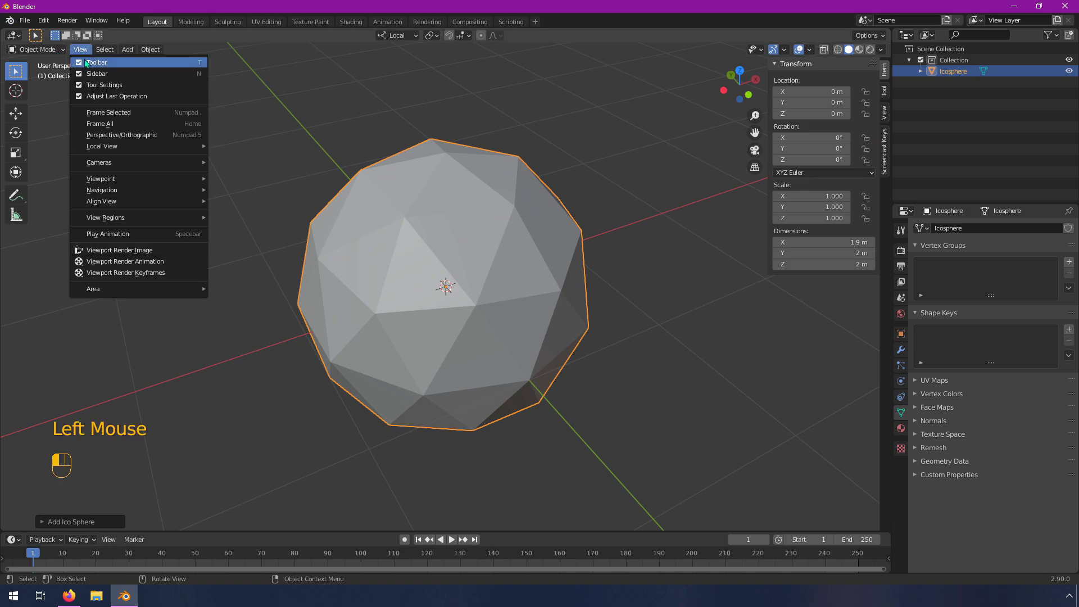
left_click(115, 113)
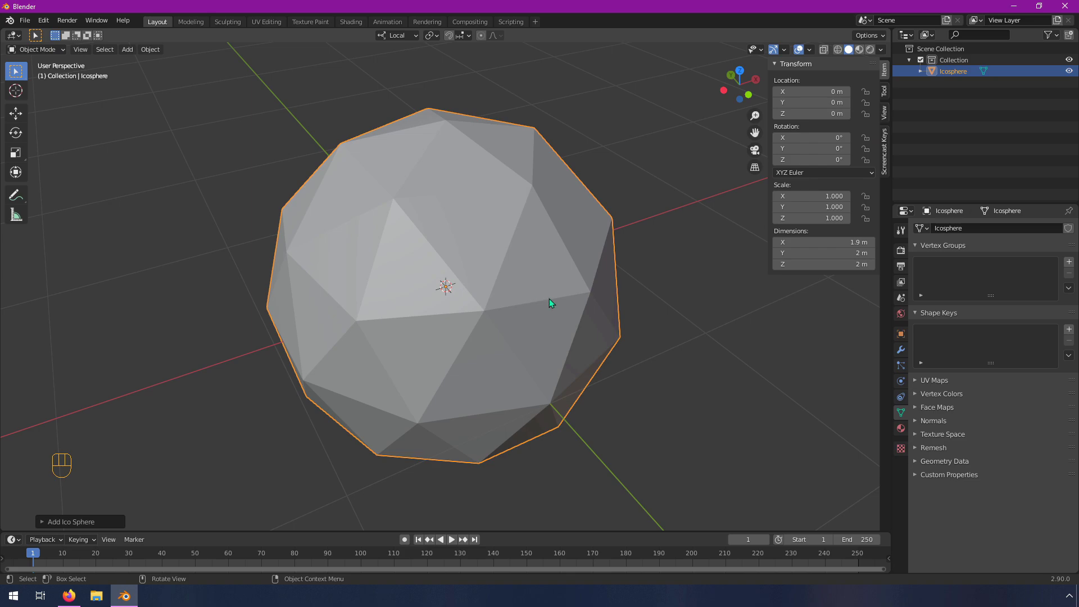
scroll(550, 303, "down", 2)
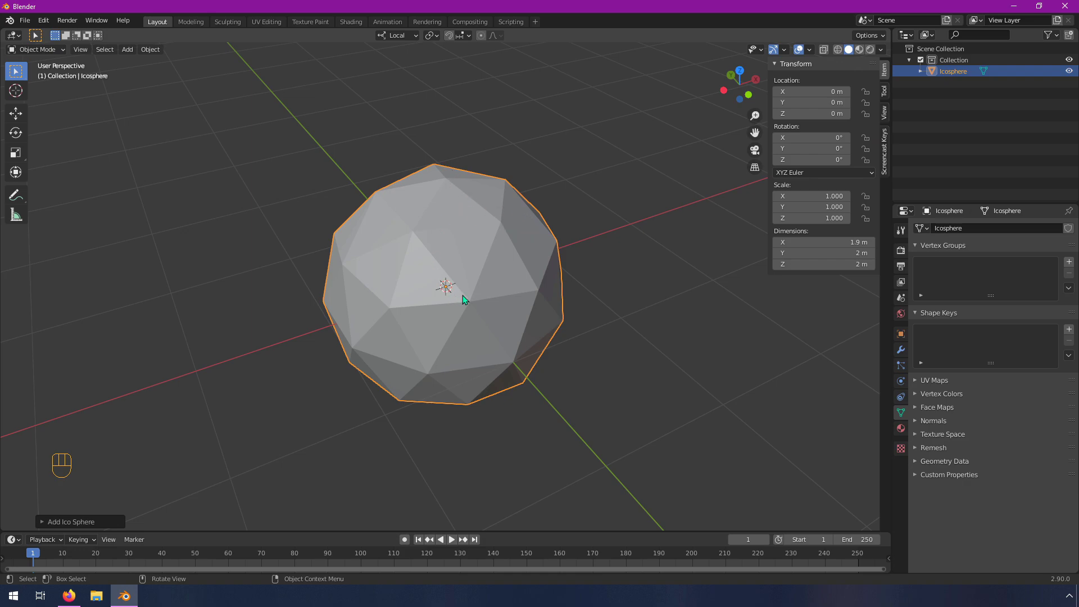
Step: Put the icosphere into Edit Mode and switch to face select mode
left_click(54, 50)
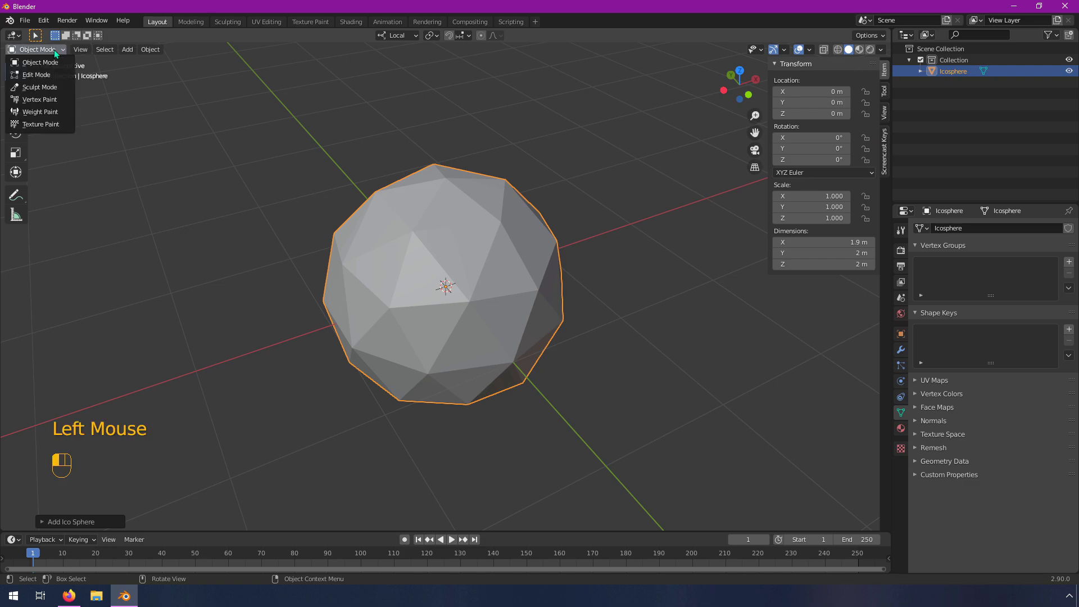
left_click(36, 75)
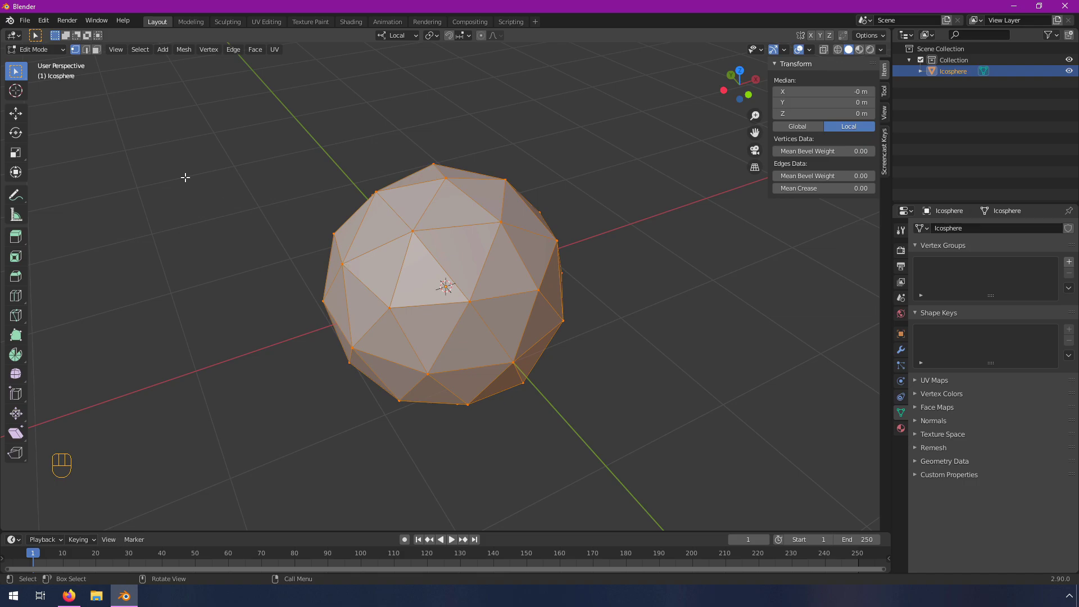
left_click(86, 50)
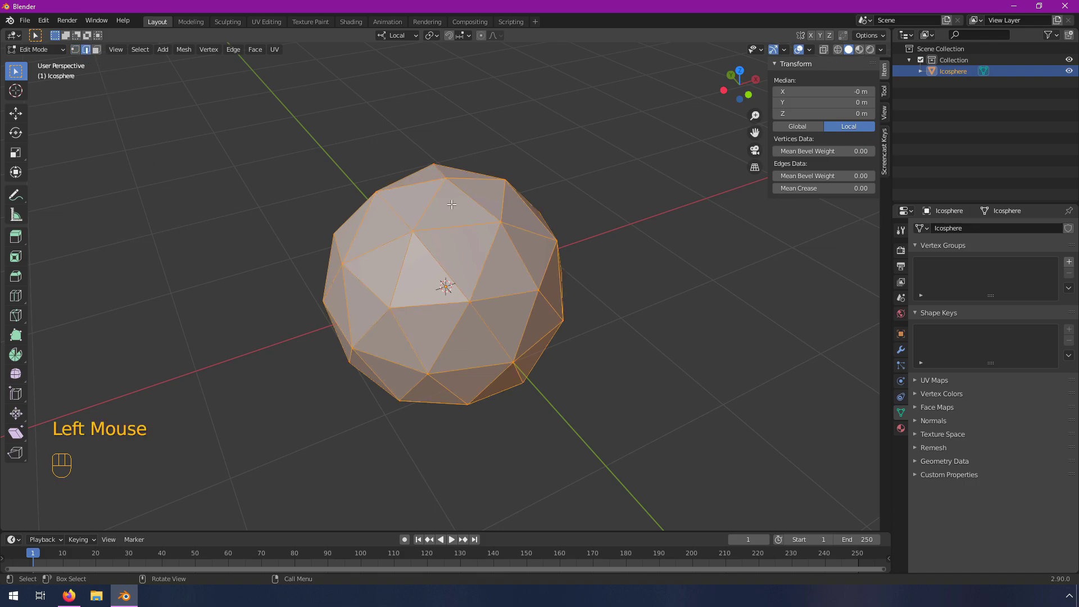
middle_click_drag(451, 204, 522, 202)
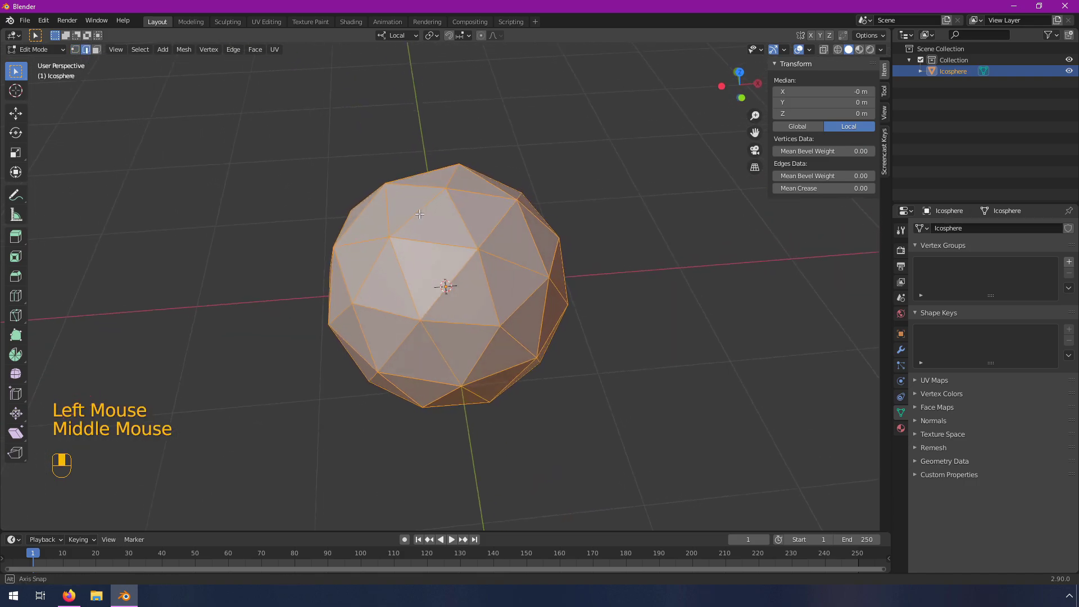
left_click(97, 50)
Step: Select a single triangular face, then change to Edge select mode
scroll(565, 270, "up", 3)
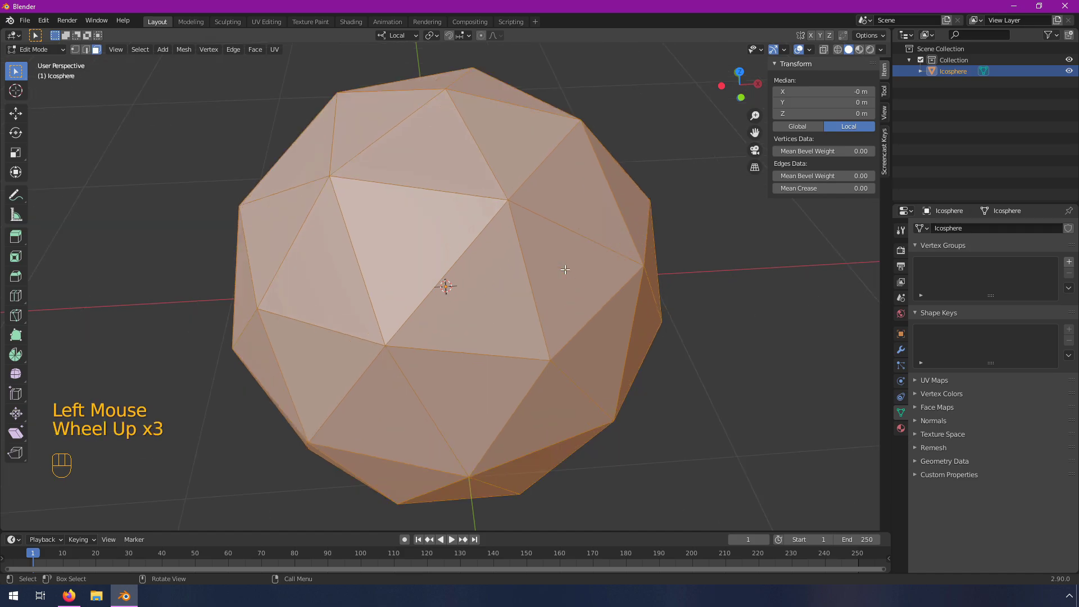
left_click(430, 230)
middle_click_drag(385, 280, 446, 262)
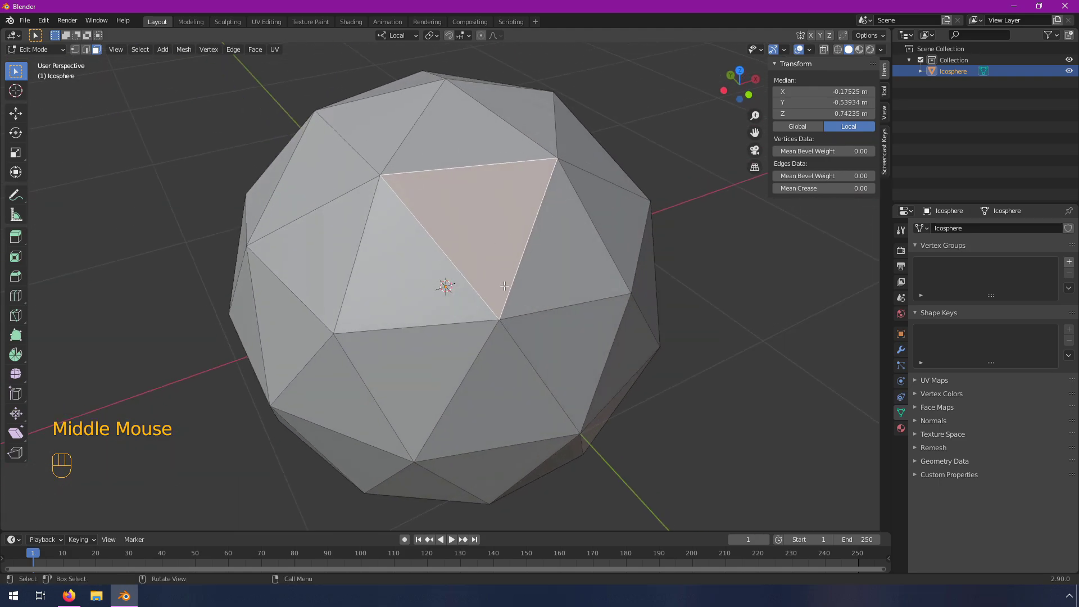
left_click(87, 50)
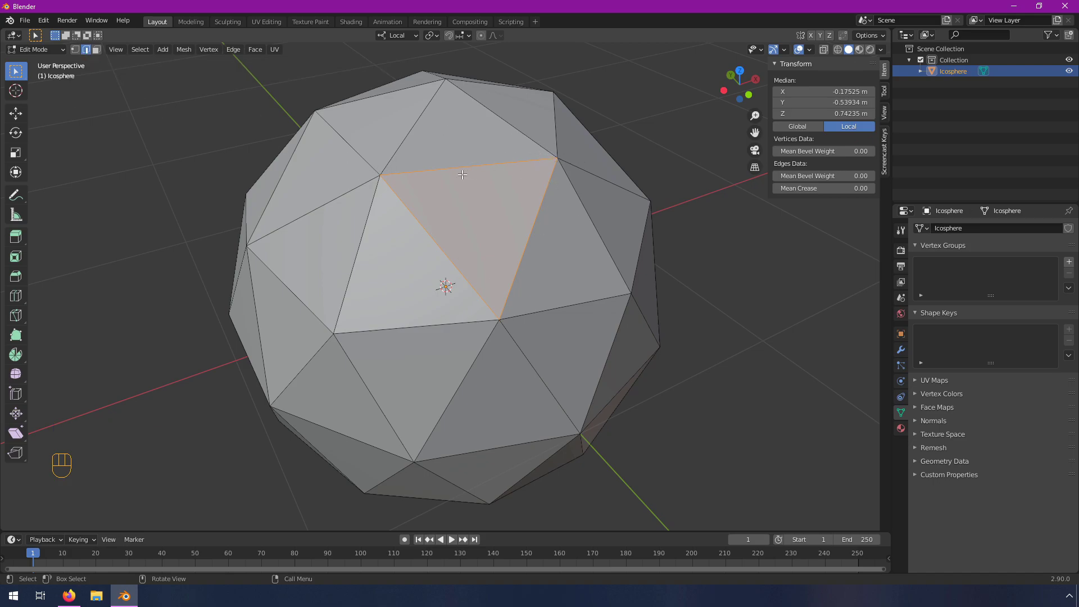
Step: In Vertex select mode, select the cluster of vertices around the face
left_click(75, 50)
left_click(379, 176)
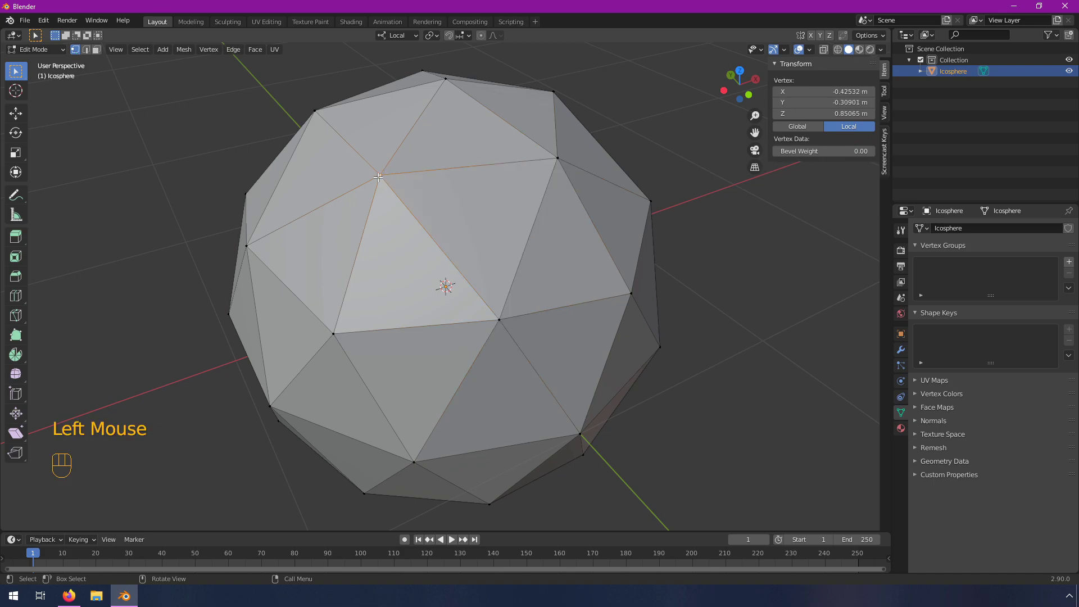
left_click(501, 322, "shift")
left_click(558, 163, "shift")
left_click(637, 302, "shift")
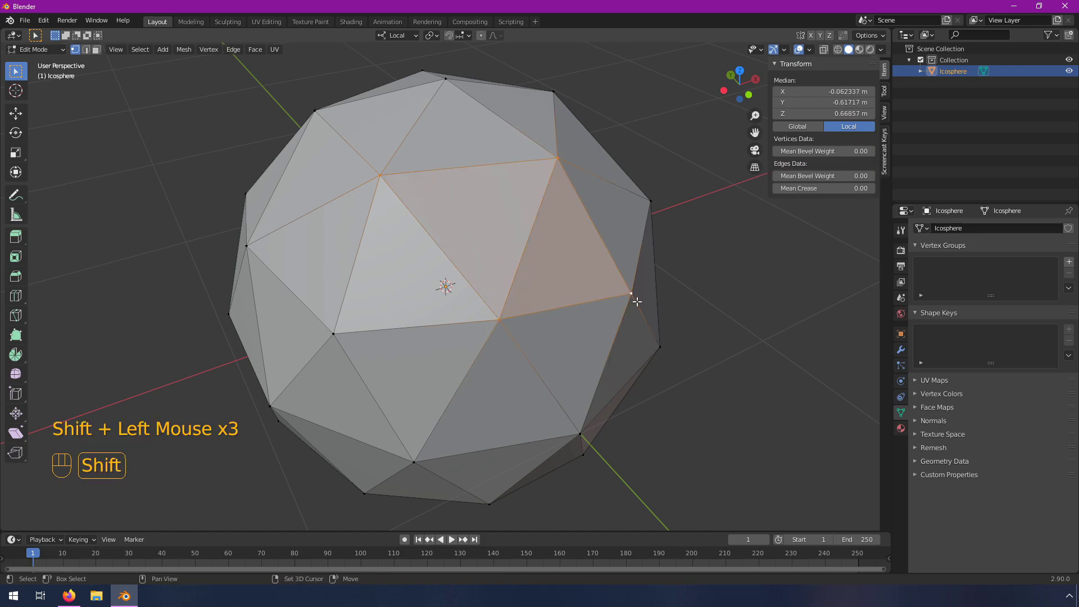
left_click(580, 434, "shift")
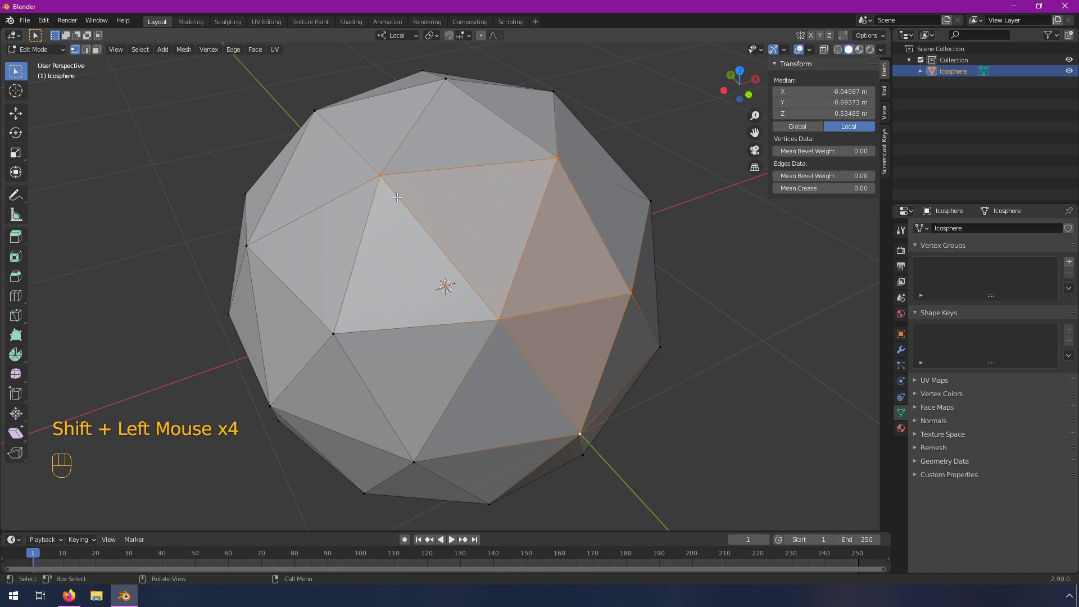
Step: Push the selected vertices outward along Y to make Y 2.13 m, then return to Object Mode
scroll(370, 226, "down", 2)
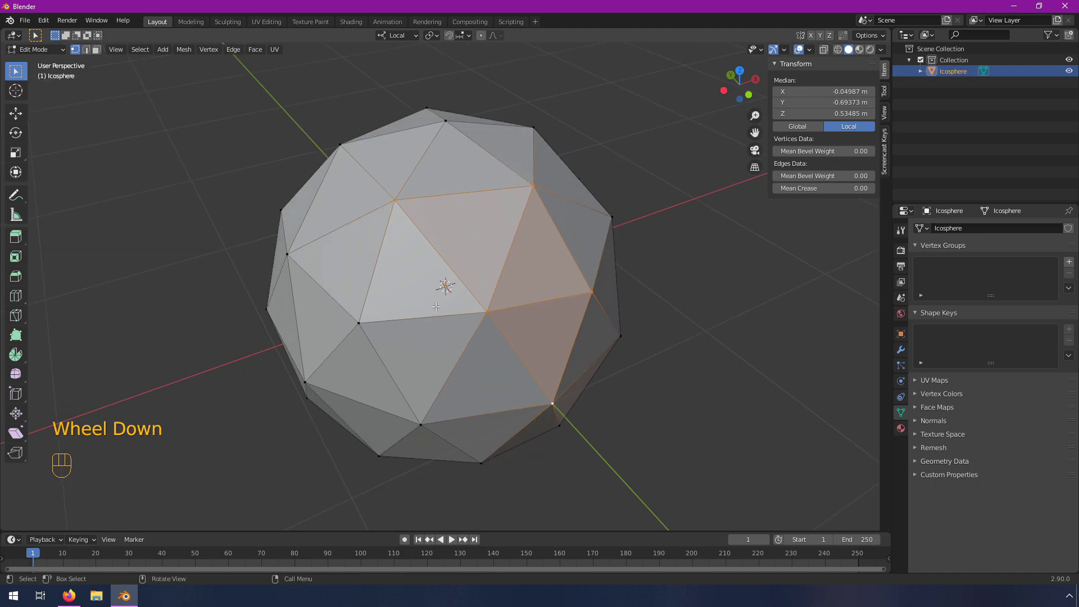
middle_click_drag(400, 292, 475, 301)
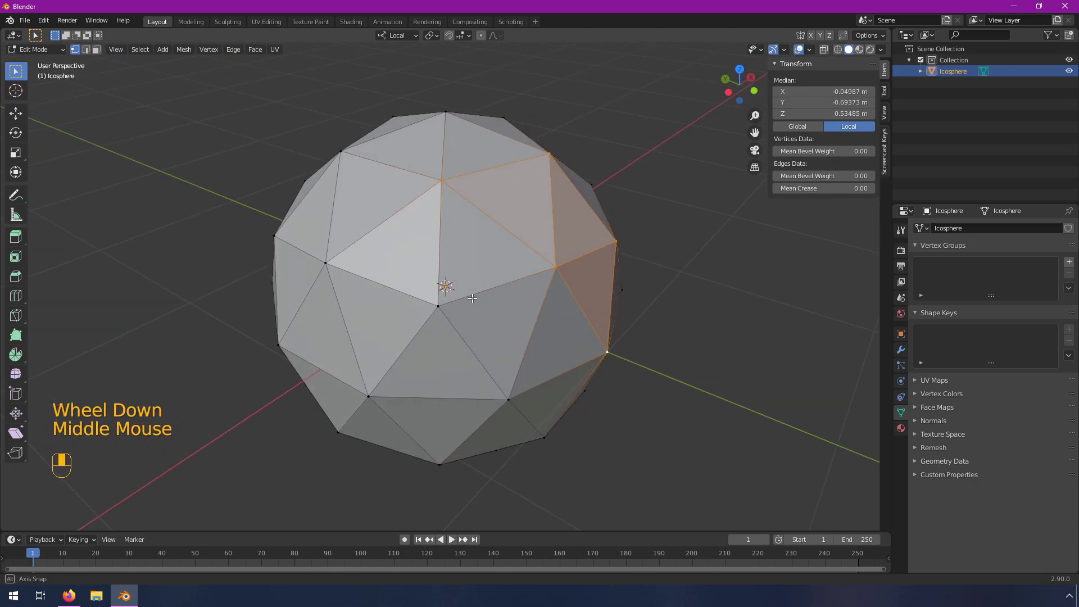
scroll(580, 297, "down", 1)
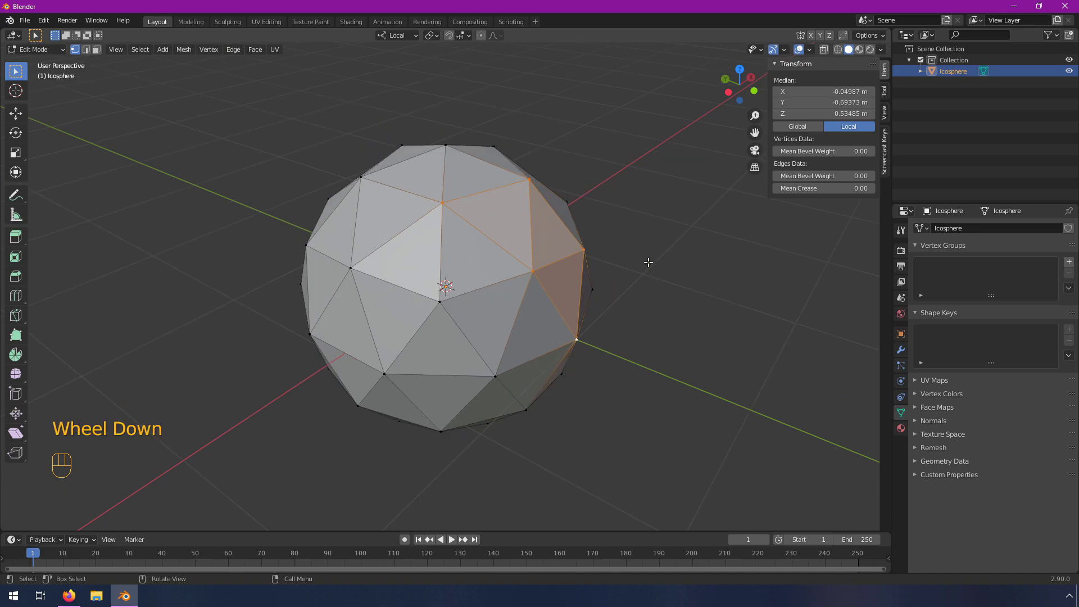
left_click(15, 114)
left_click(497, 237)
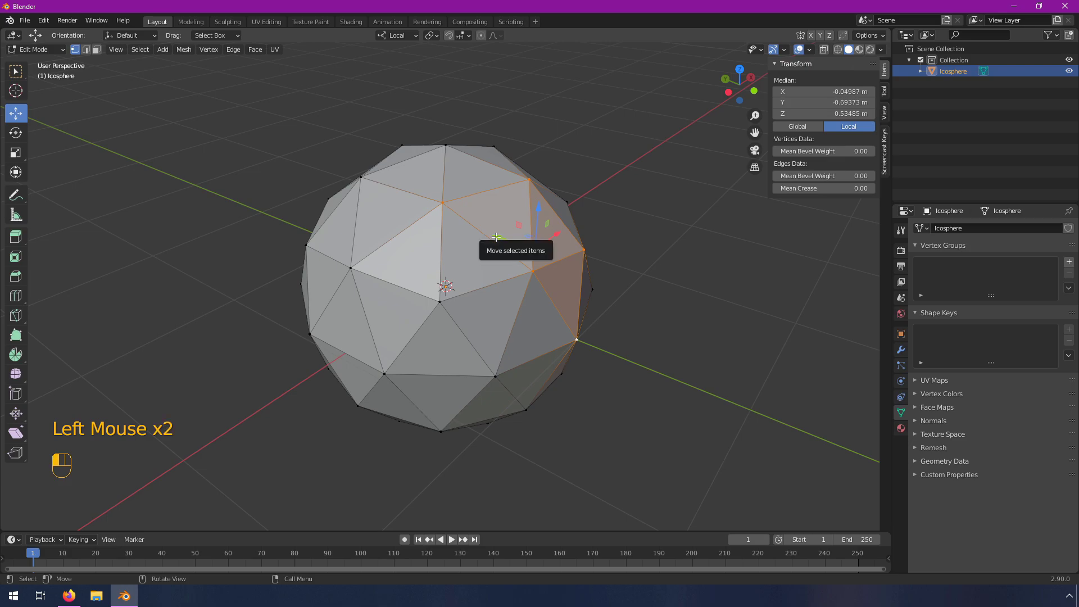
left_click_drag(496, 237, 462, 249)
key("g")
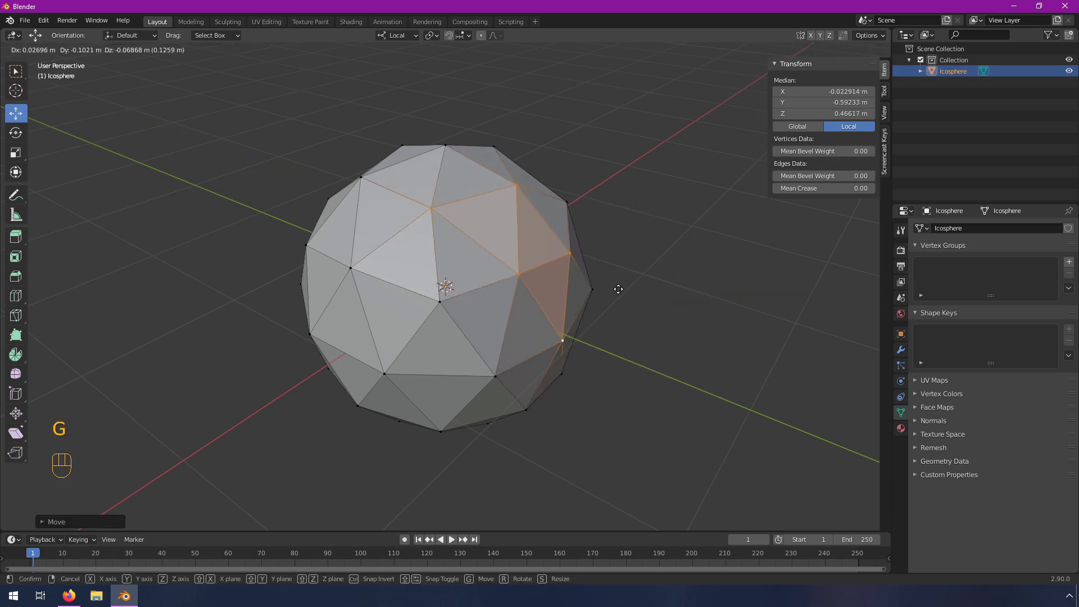
left_click(625, 280)
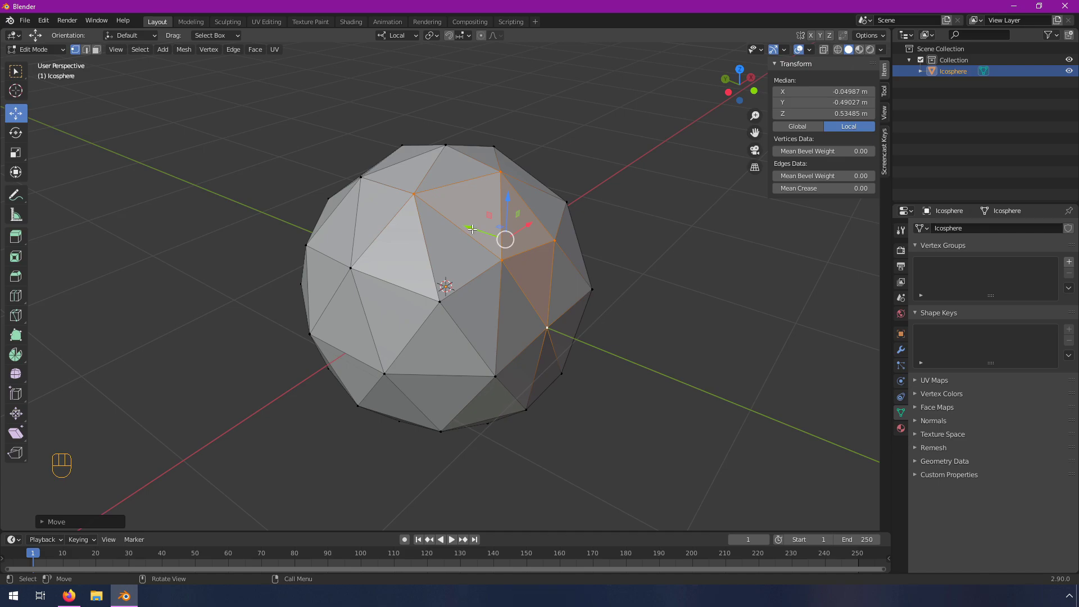
left_click_drag(472, 230, 524, 249)
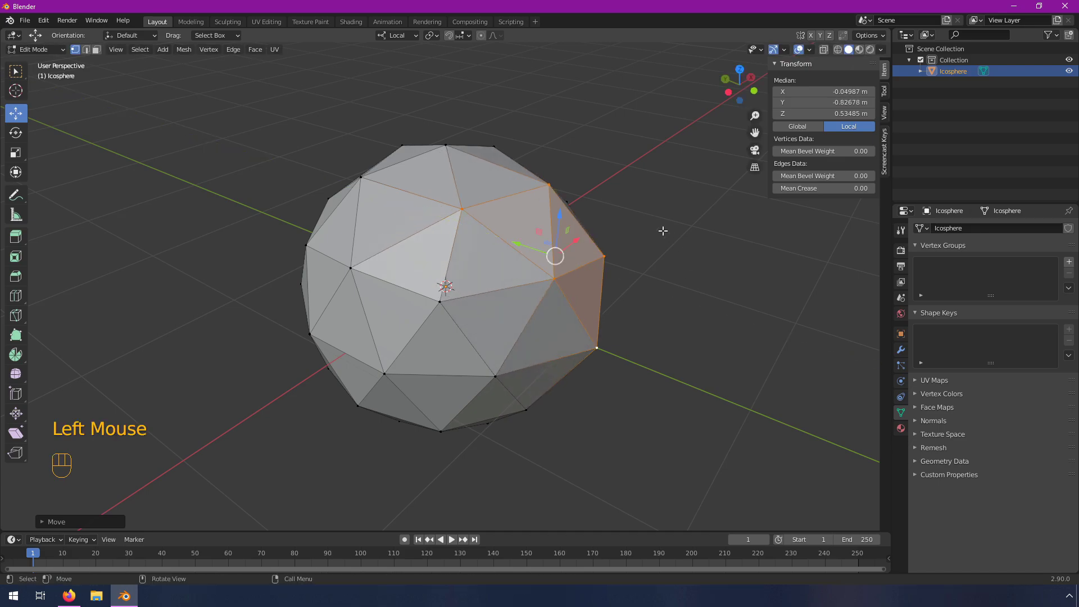
key("Tab")
middle_click_drag(636, 278, 561, 304)
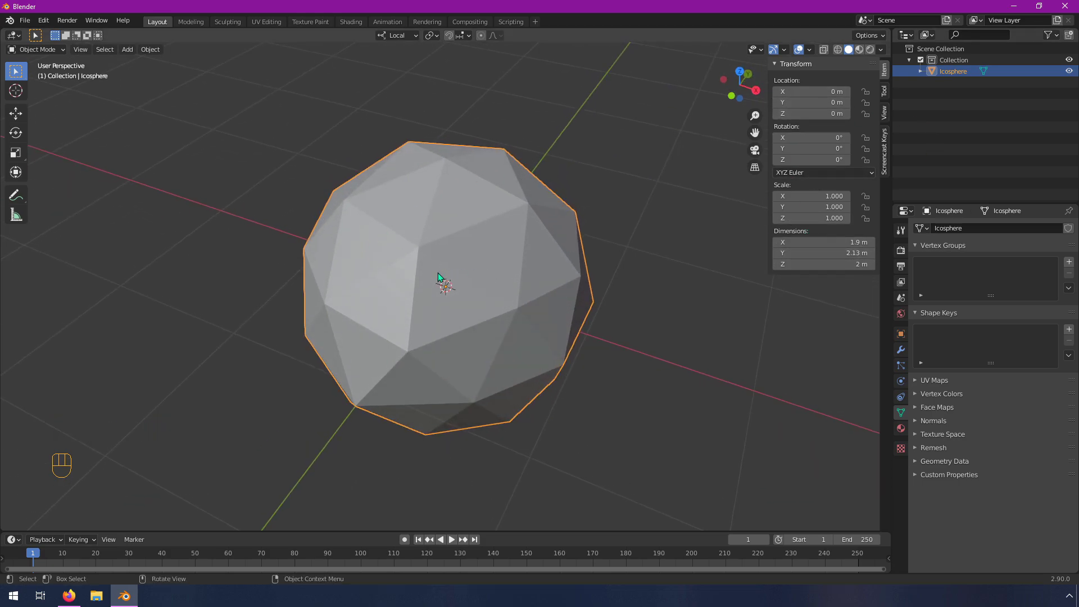
Step: Orbit to a front view, re-enter Edit Mode and clear the vertex selection
middle_click_drag(414, 302, 605, 274)
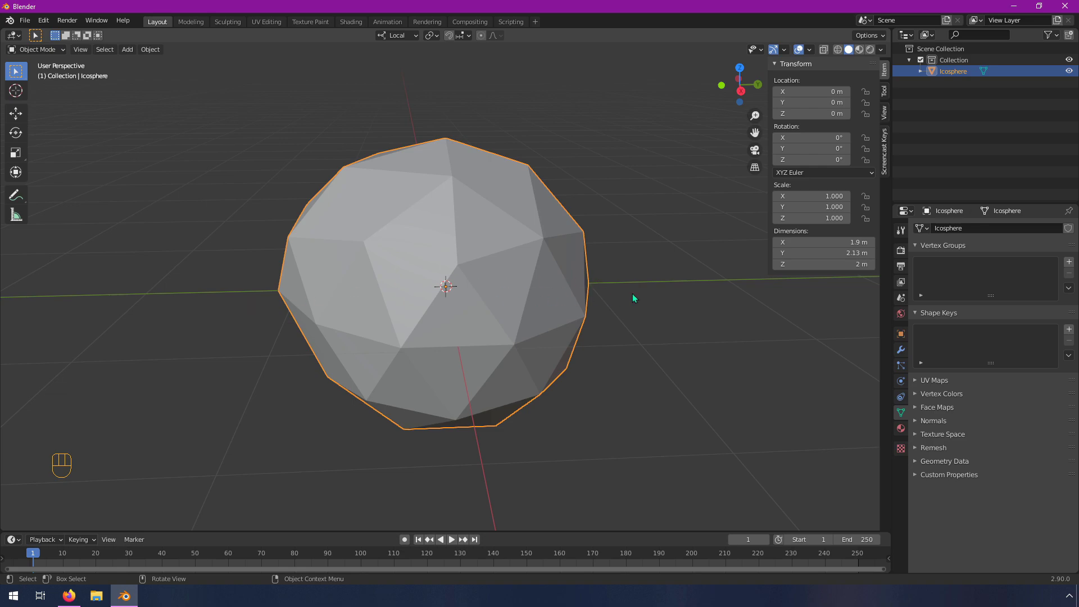
middle_click_drag(272, 265, 440, 292)
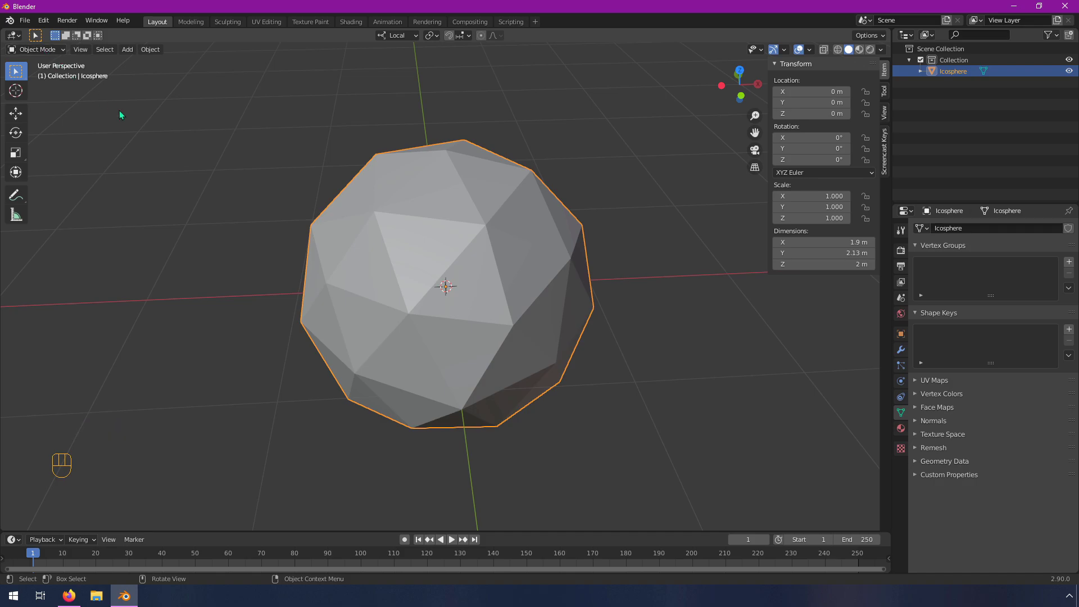
key("Tab")
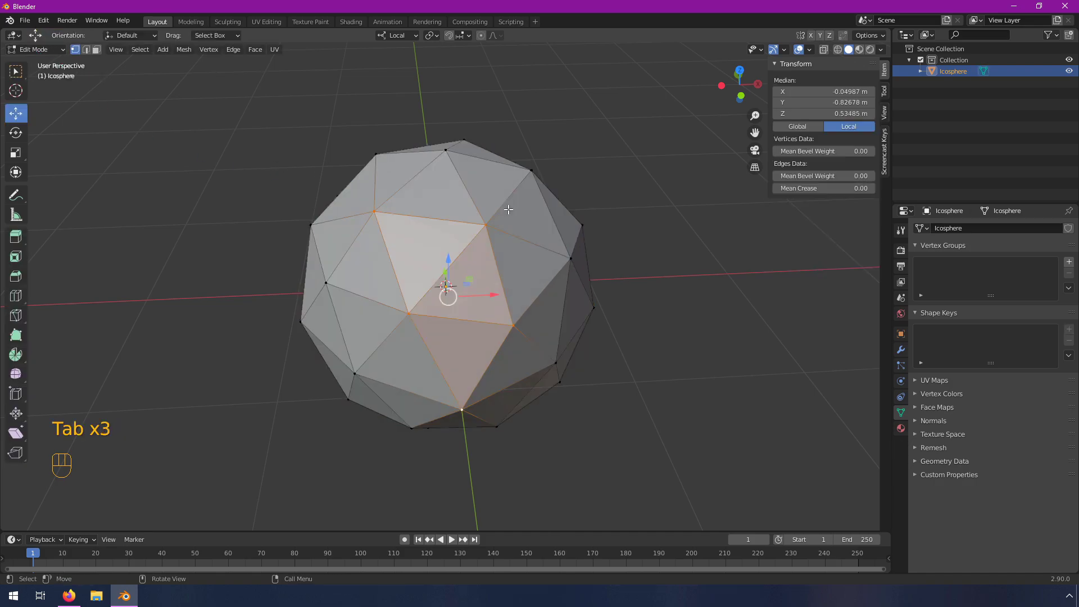
key("Tab")
key("Tab")
key("Tab")
key("Tab")
key("Tab")
key("Tab")
middle_click_drag(381, 285, 412, 269)
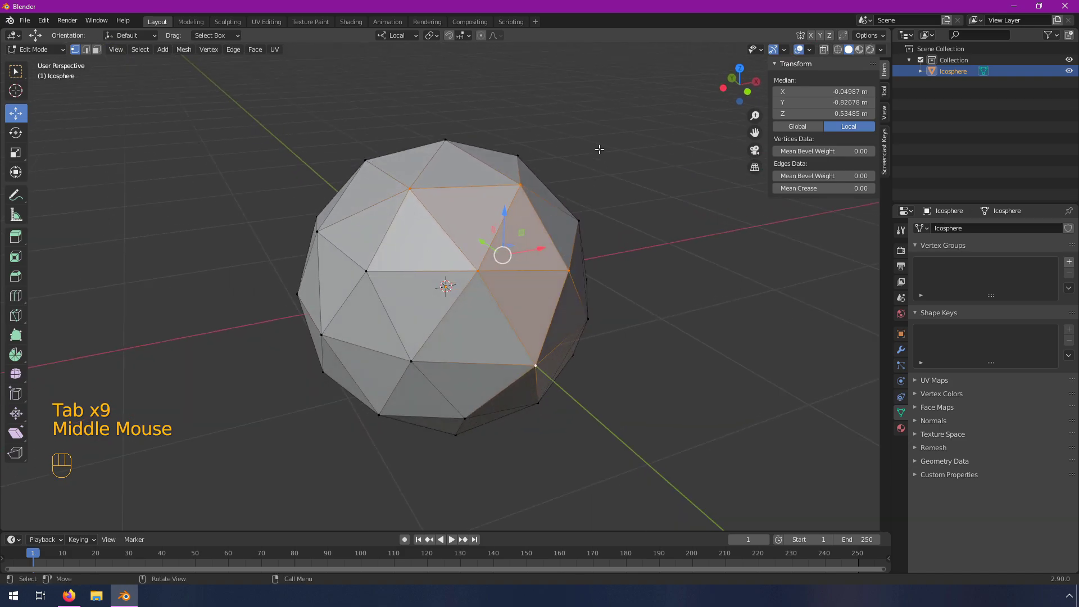
left_click(582, 118)
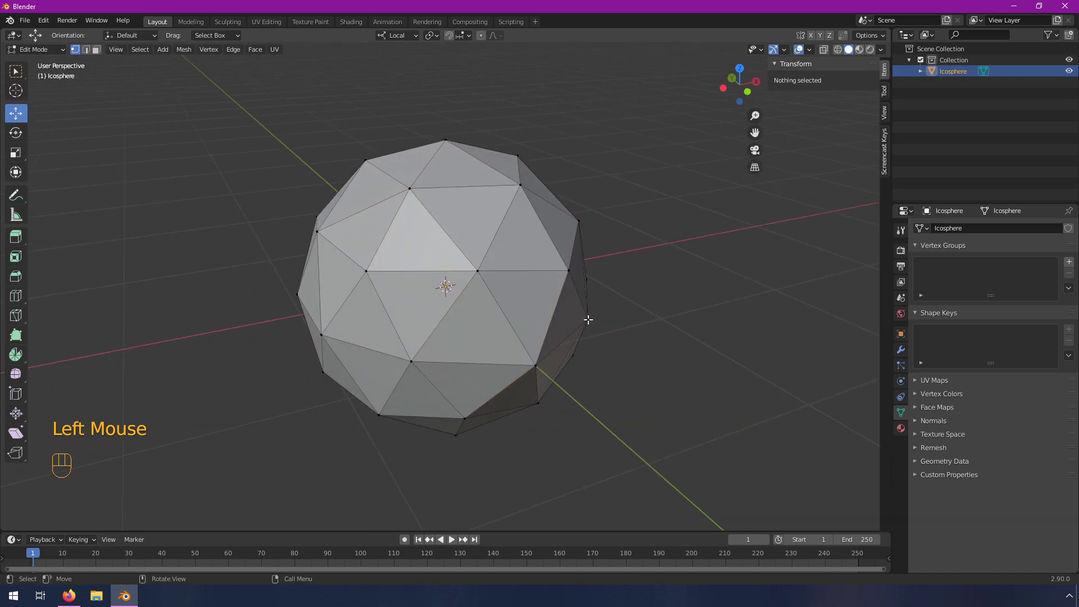
Step: Select all vertices and slide the mesh along X to 3.2853 m
middle_click_drag(503, 220, 477, 278)
scroll(478, 277, "down", 3)
middle_click_drag(596, 311, 579, 318)
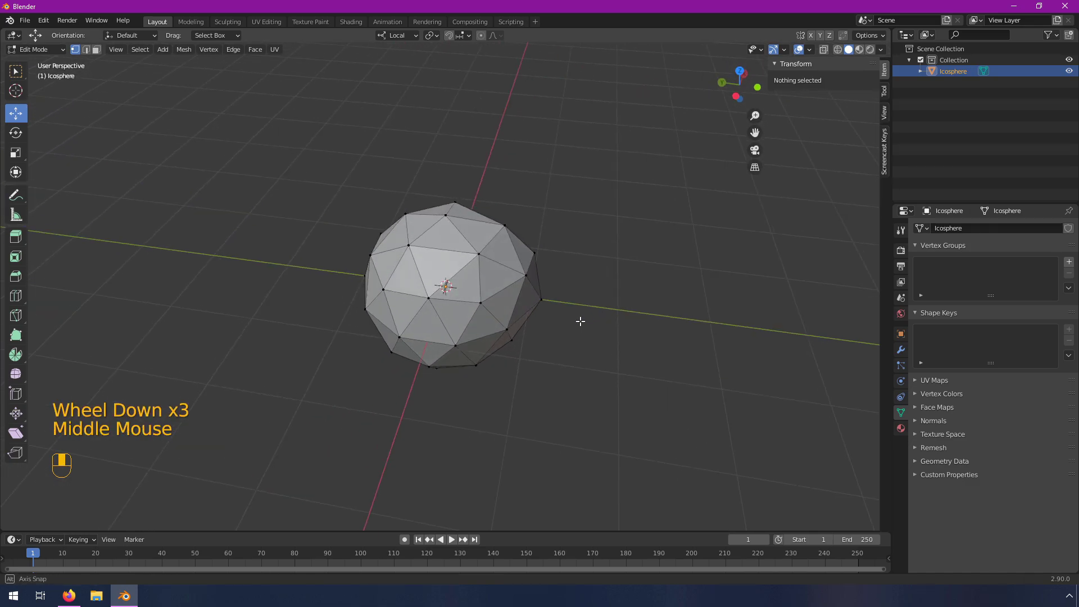
key("a")
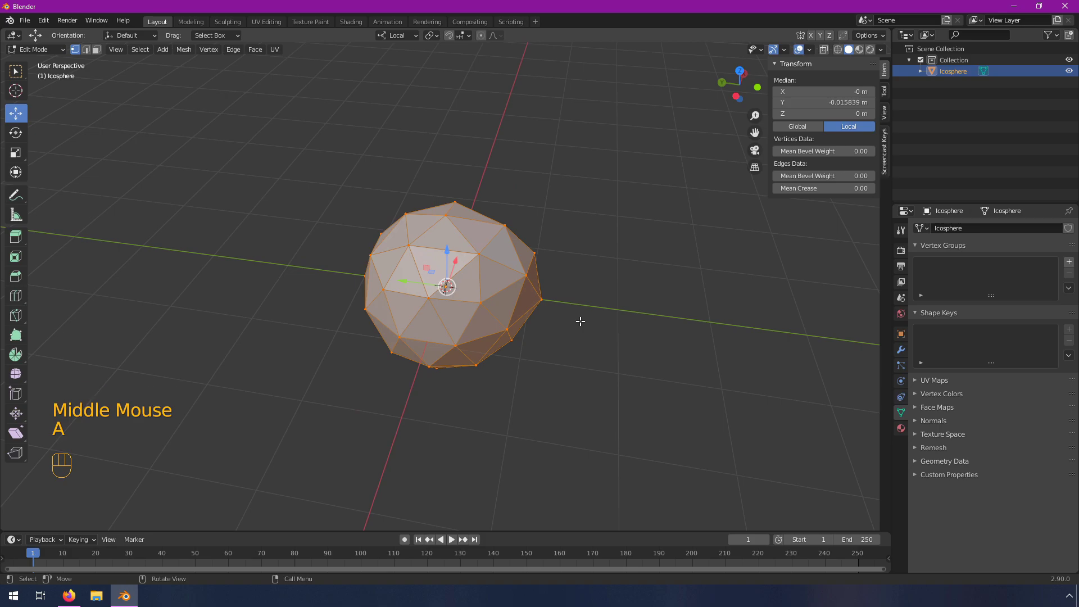
middle_click_drag(609, 316, 488, 281)
left_click_drag(488, 281, 730, 265)
middle_click_drag(637, 357, 414, 320)
middle_click_drag(489, 282, 402, 261)
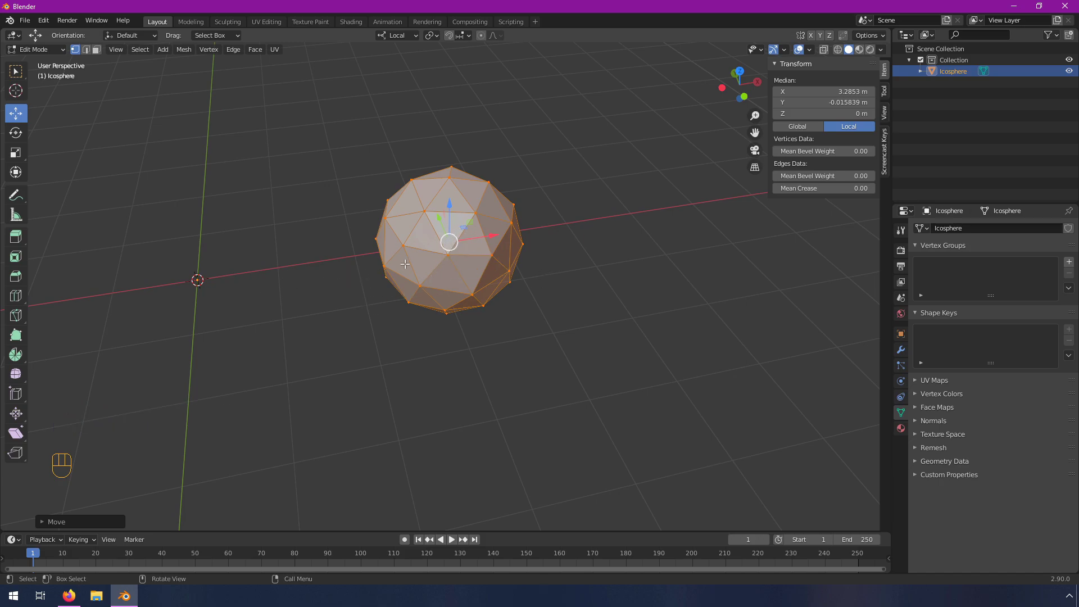
key("Tab")
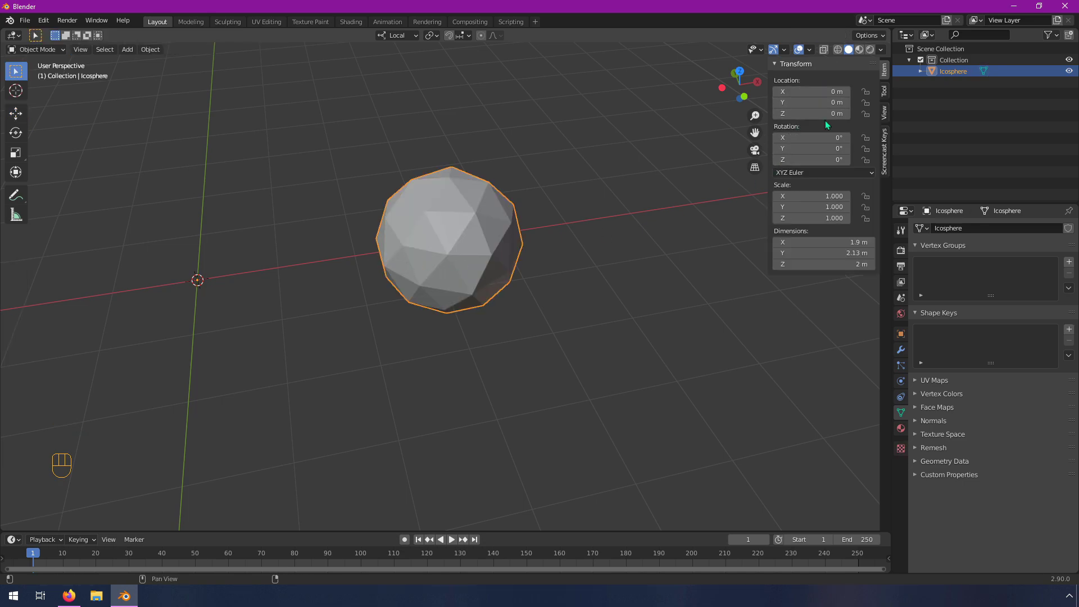
scroll(352, 285, "down", 2)
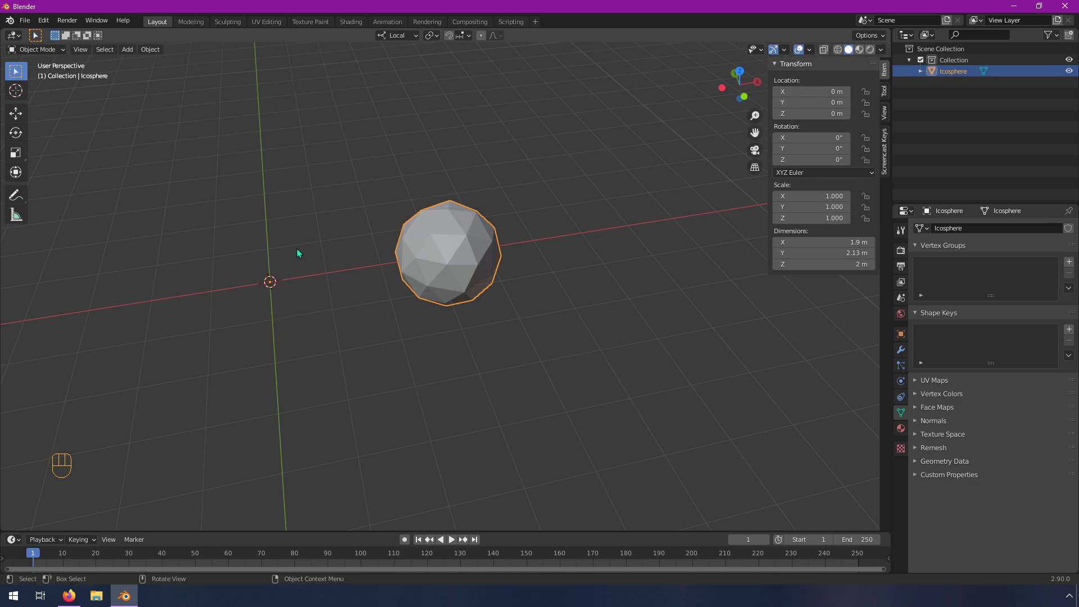
scroll(278, 314, "up", 5)
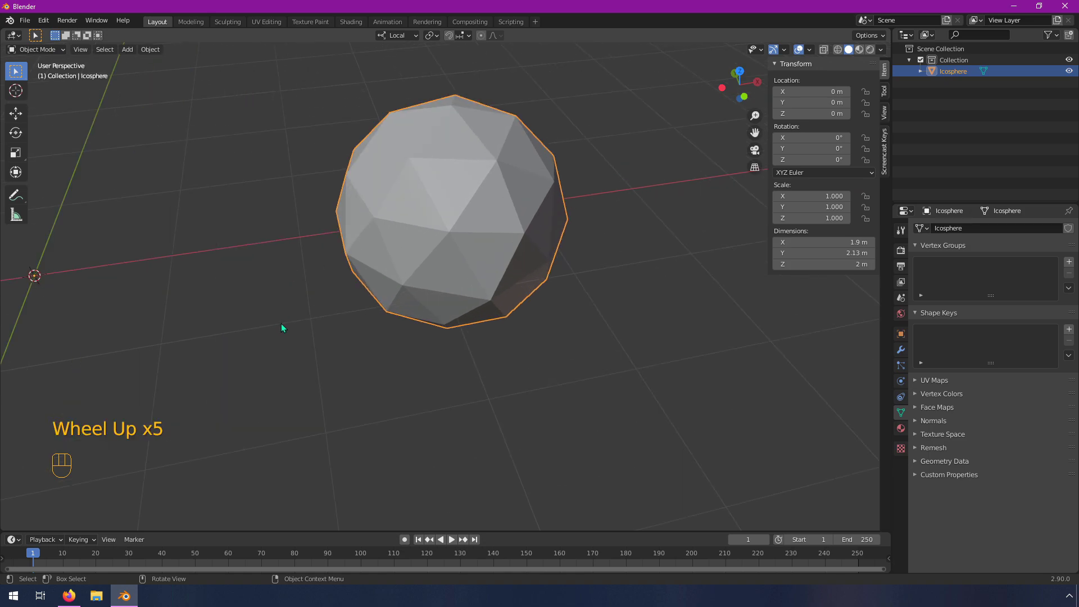
middle_click_drag(281, 323, 382, 293, "shift")
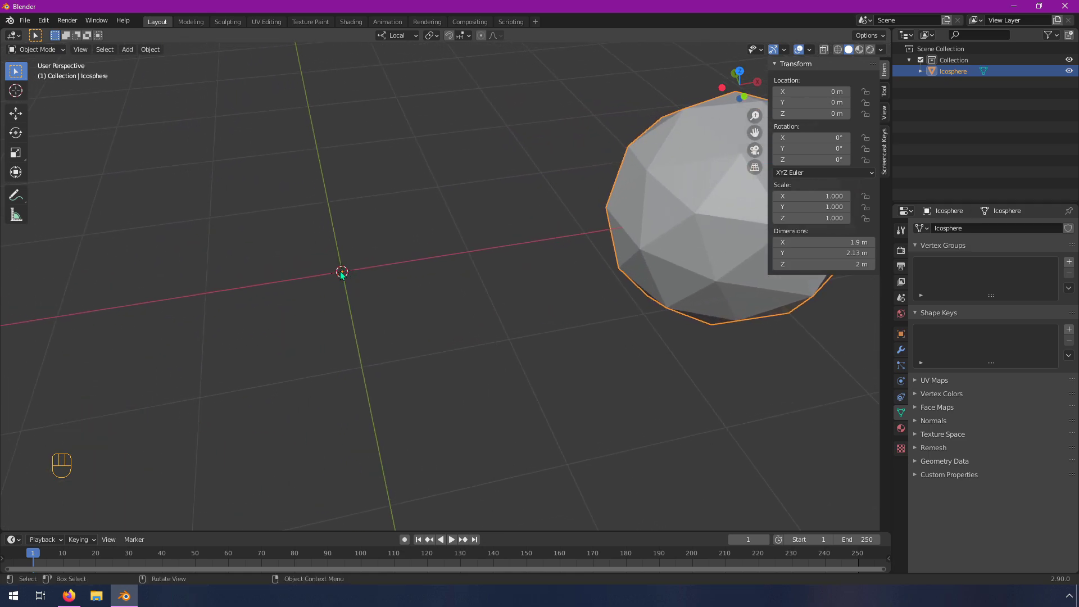
middle_click_drag(701, 205, 547, 217, "shift")
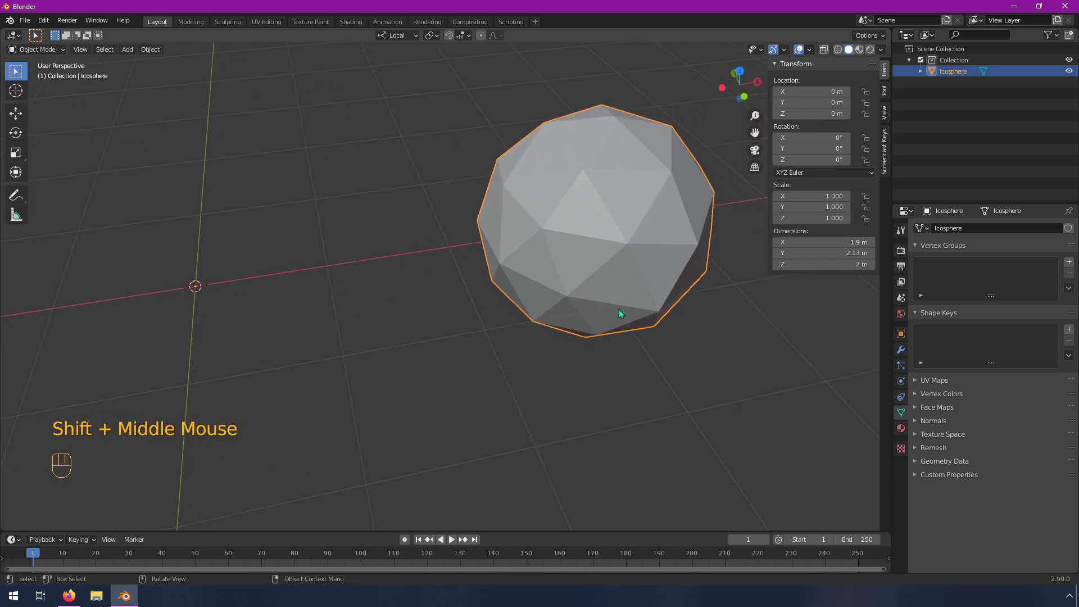
scroll(535, 251, "down", 2, "shift")
scroll(534, 251, "down", 2, "shift")
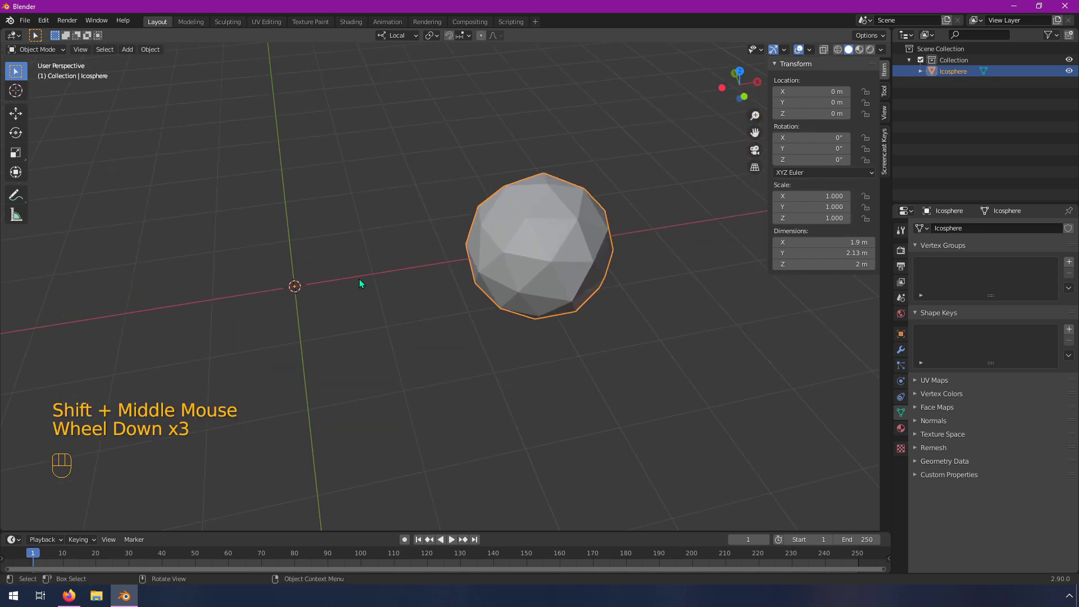
Step: Start a move along X and a rotation, cancelling both so the icosphere stays put
key("g")
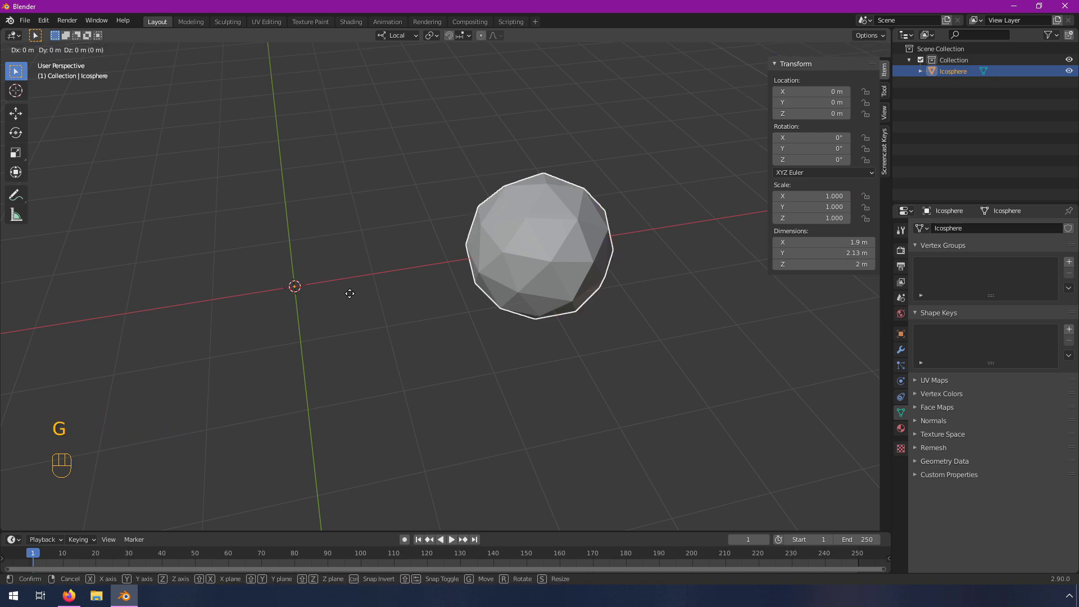
key("x")
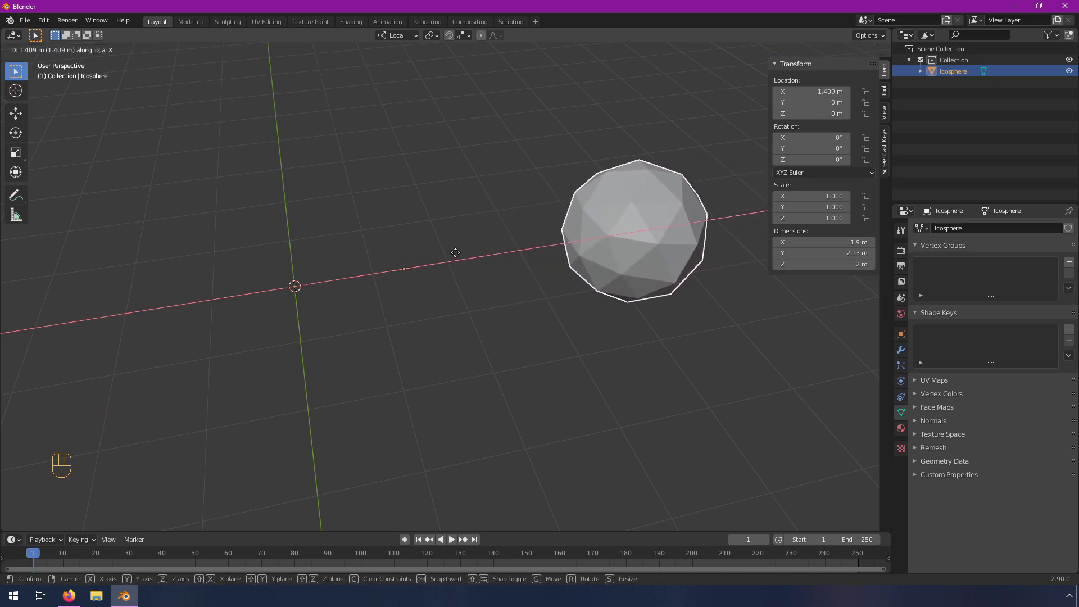
right_click(374, 248)
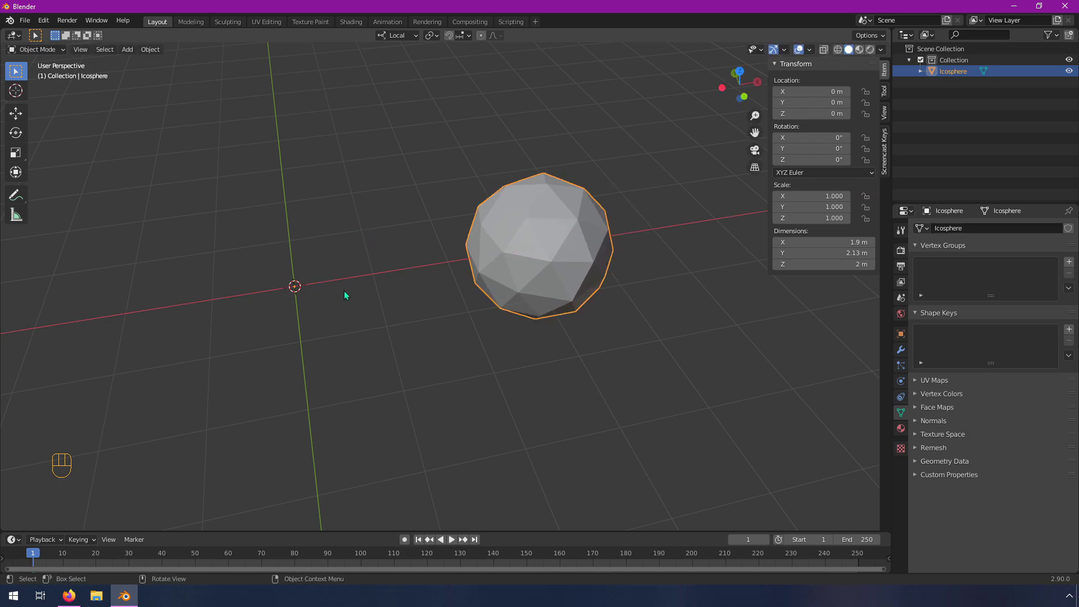
scroll(428, 295, "down", 2)
scroll(460, 312, "up", 1)
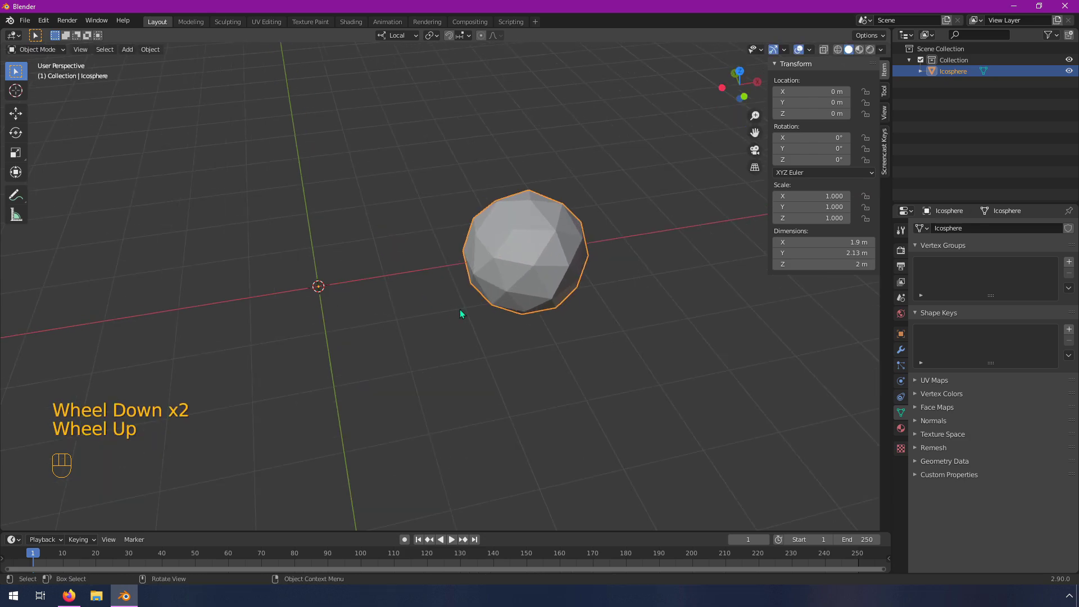
key("r")
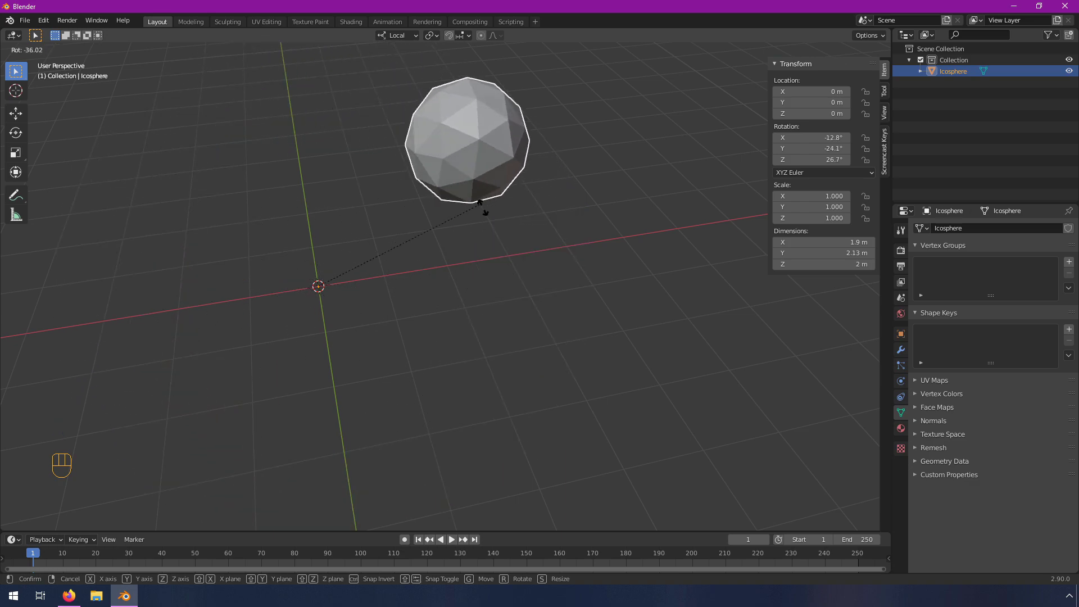
right_click(625, 246)
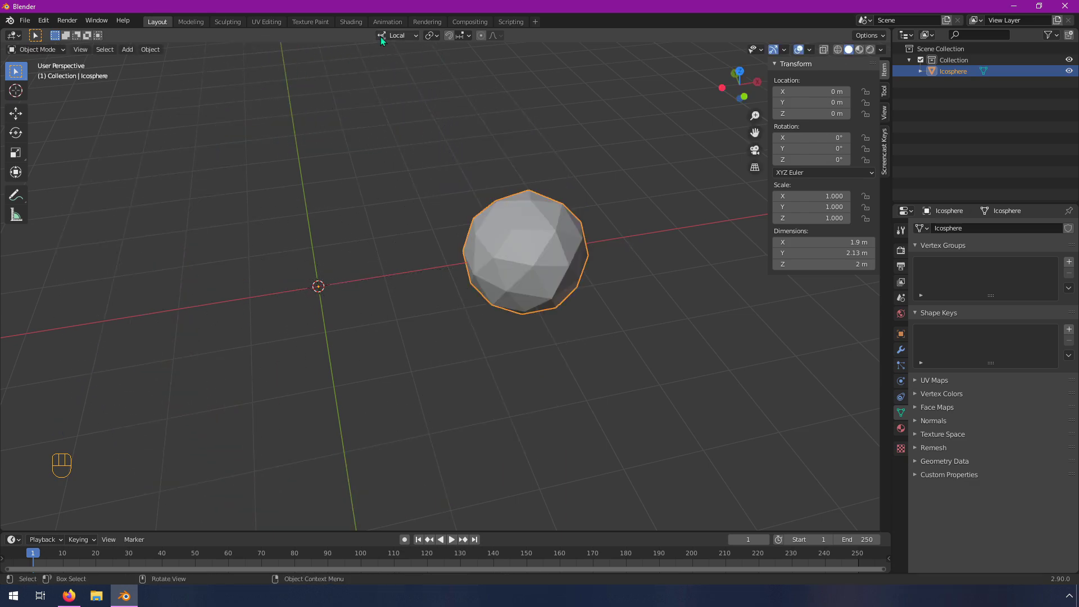
Step: Change the Transform Orientation from Local to Global
left_click(397, 36)
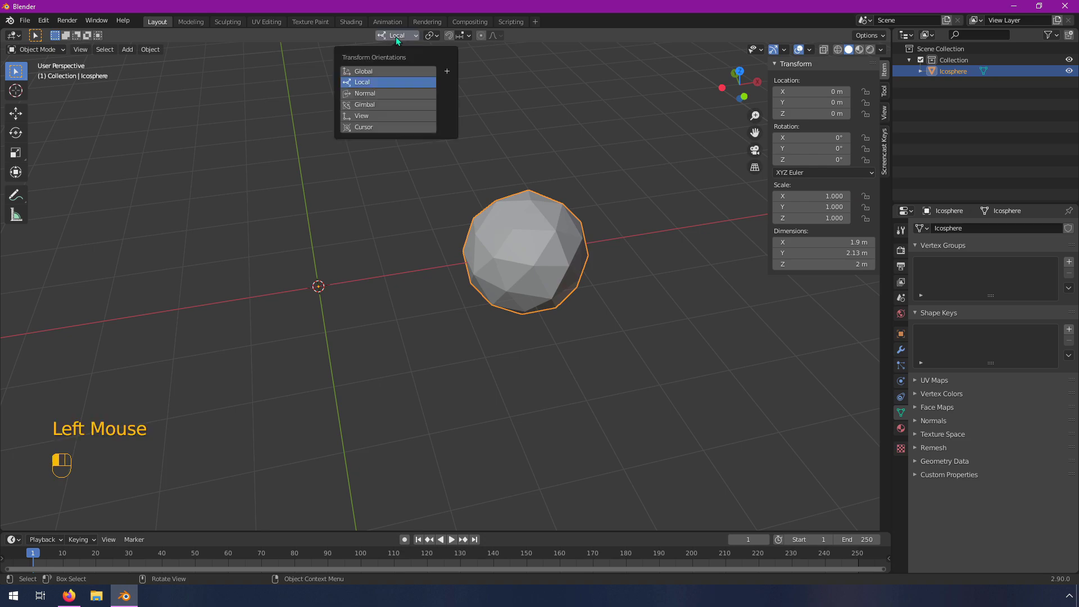
left_click(364, 72)
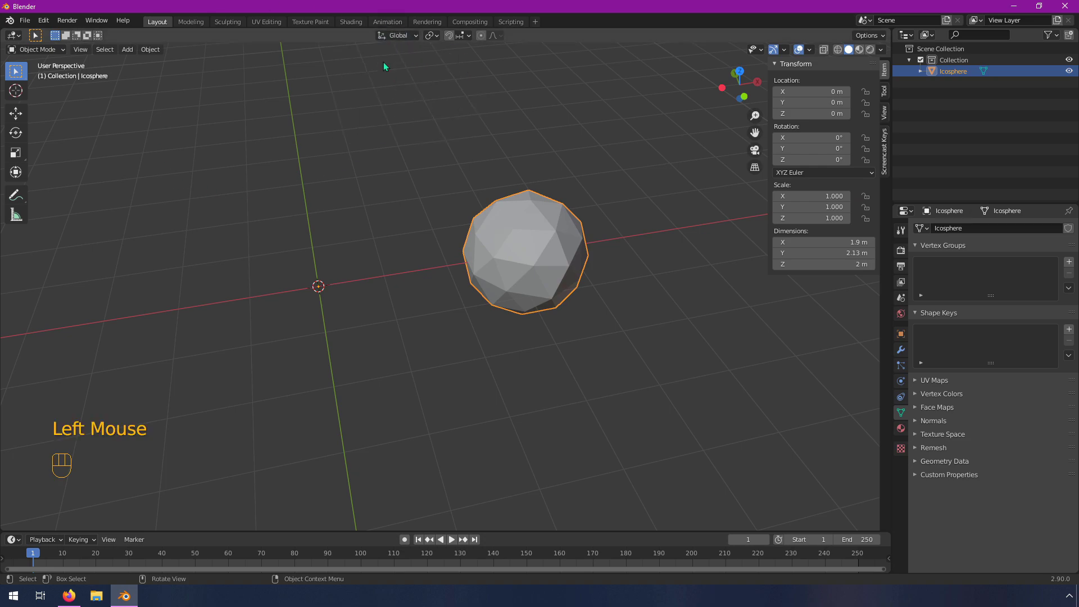
scroll(456, 252, "down", 2)
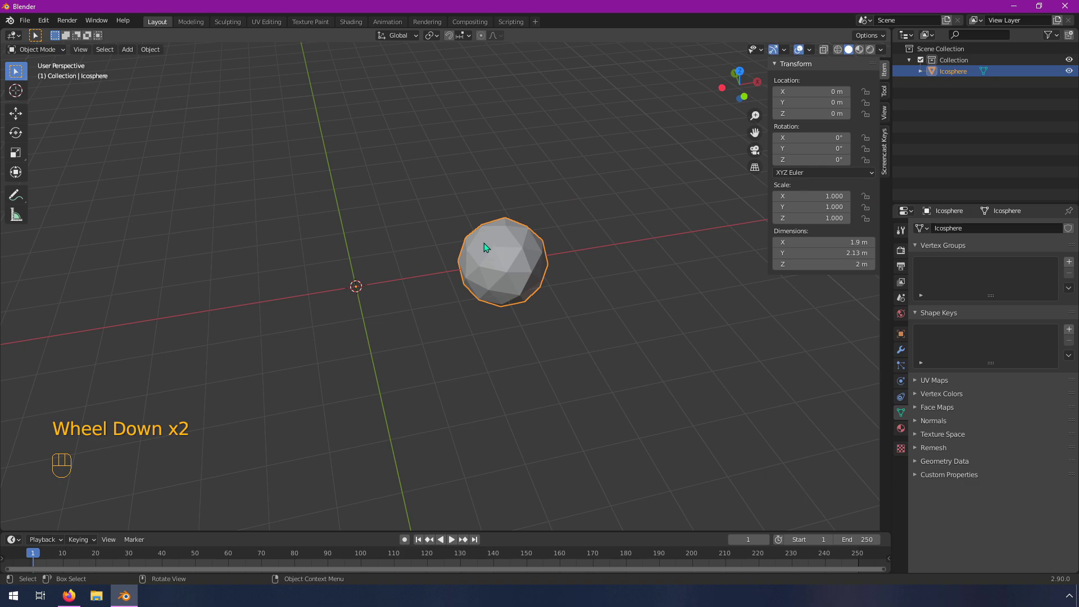
scroll(484, 243, "up", 2)
middle_click_drag(388, 266, 366, 318, "shift")
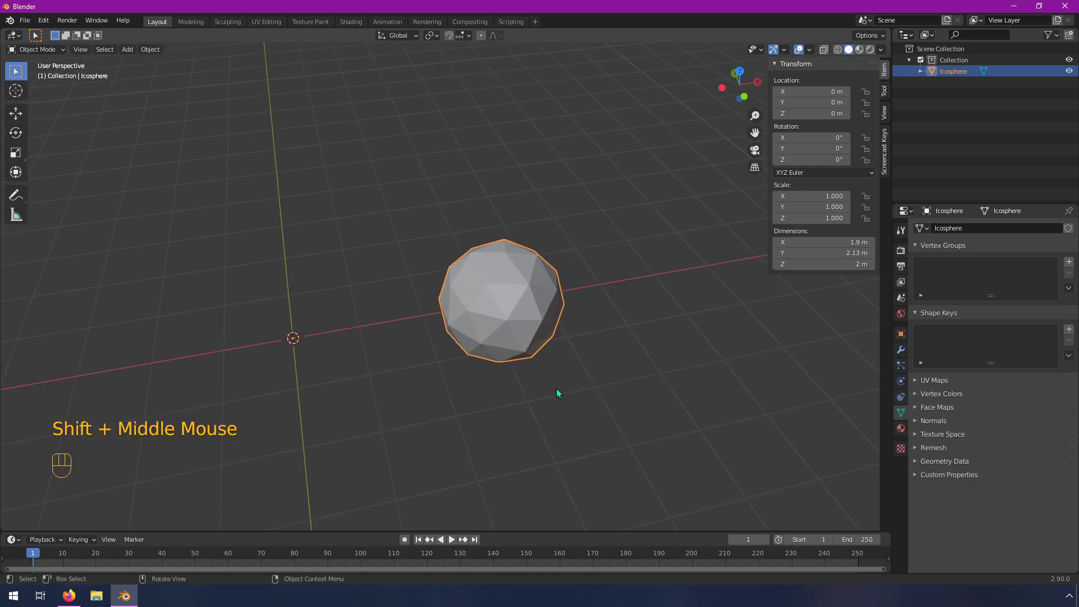
Step: In Edit Mode, slide the mesh back along X onto its origin
key("Tab")
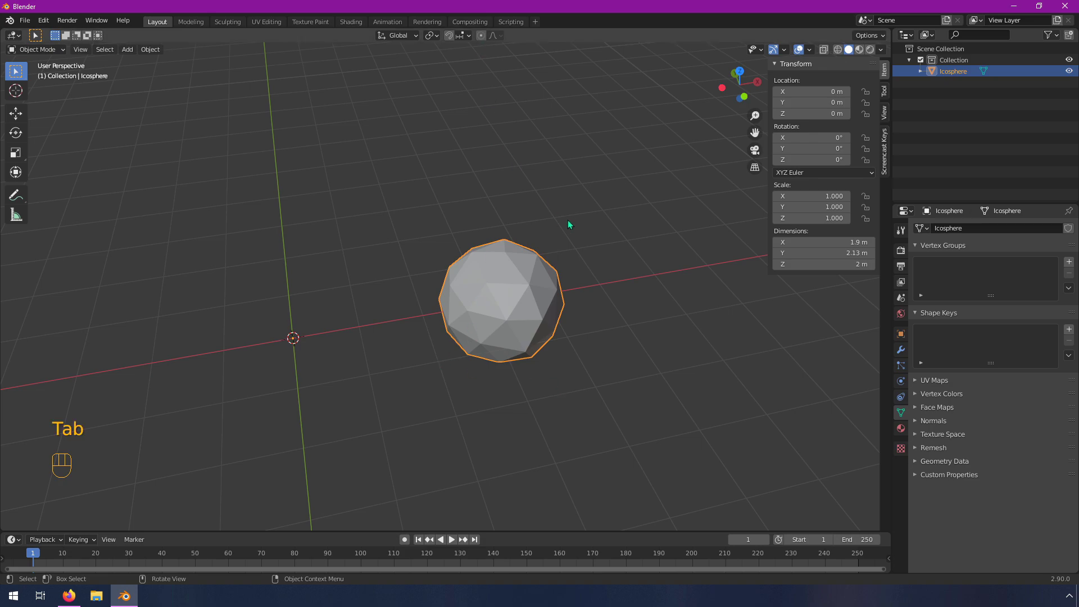
key("Tab")
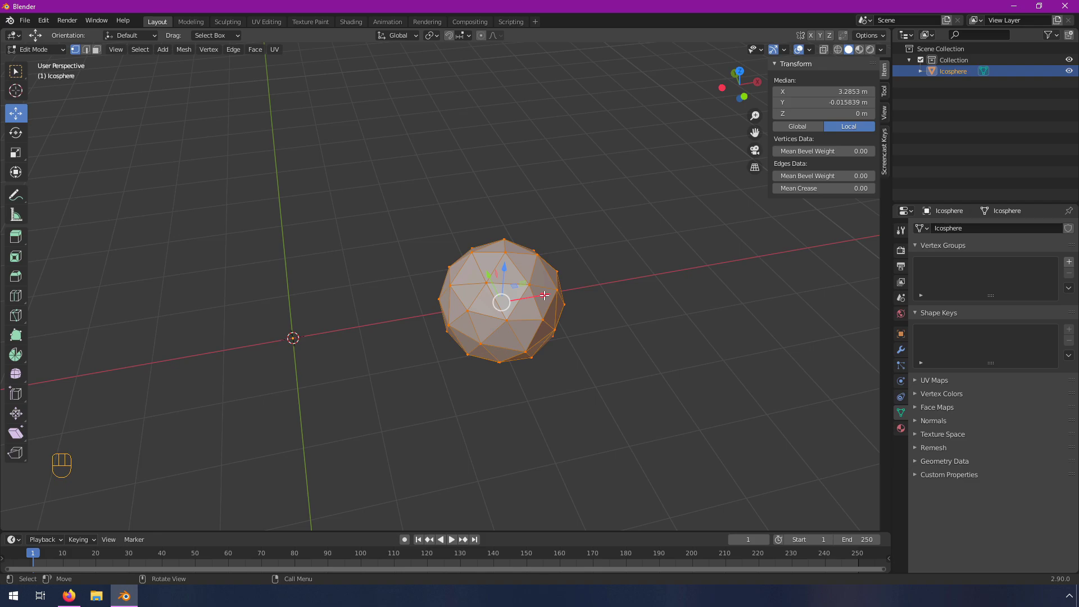
left_click_drag(545, 296, 317, 314)
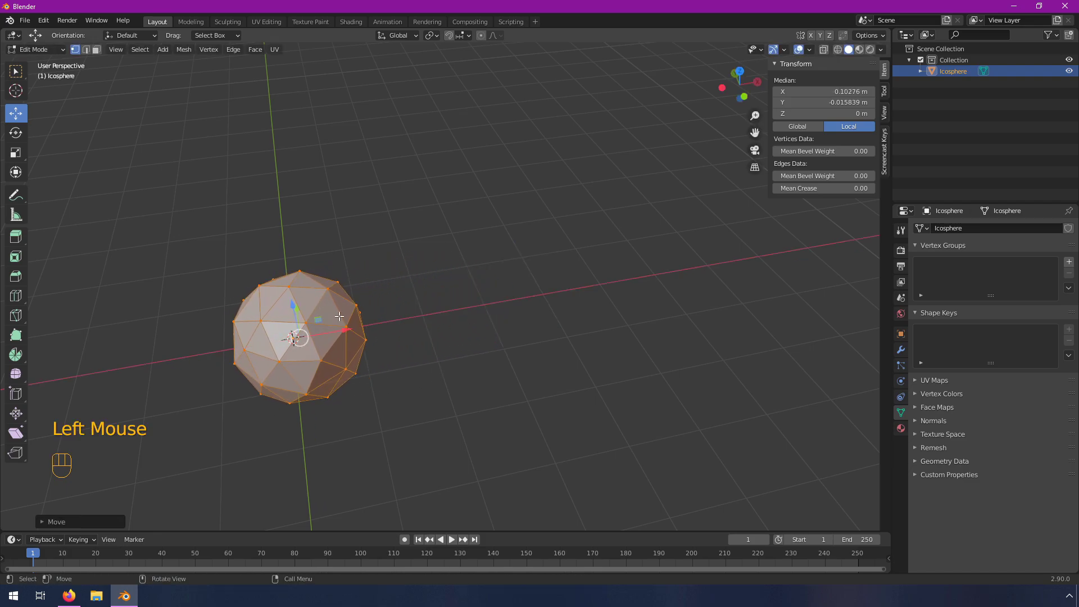
scroll(381, 331, "down", 3)
middle_click_drag(397, 356, 401, 309)
Step: Scale the mesh along global Z to 12.2 m tall and return to Object Mode
key("s")
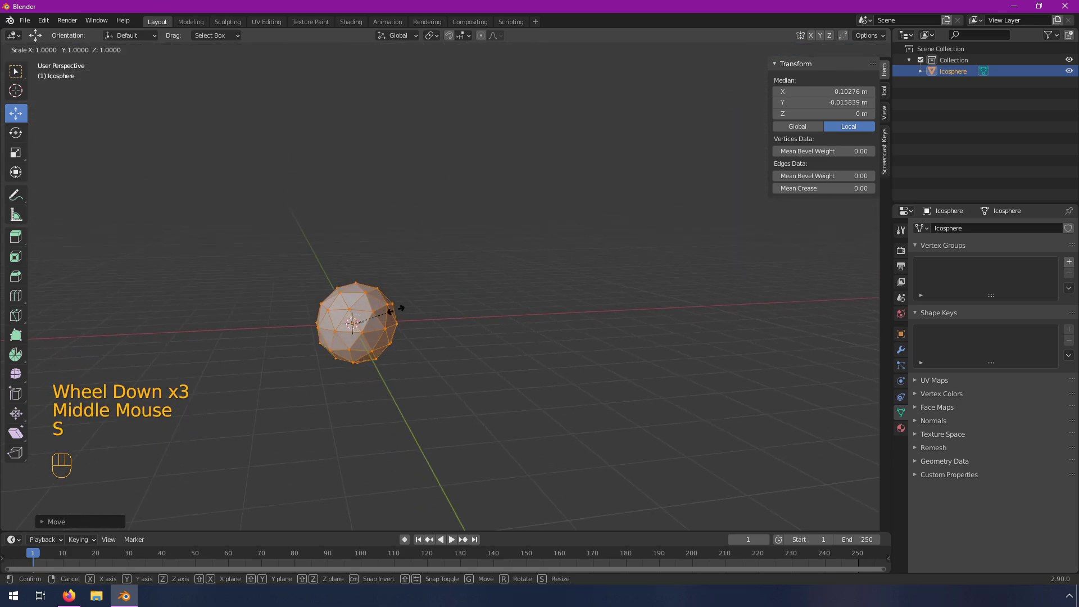
key("z")
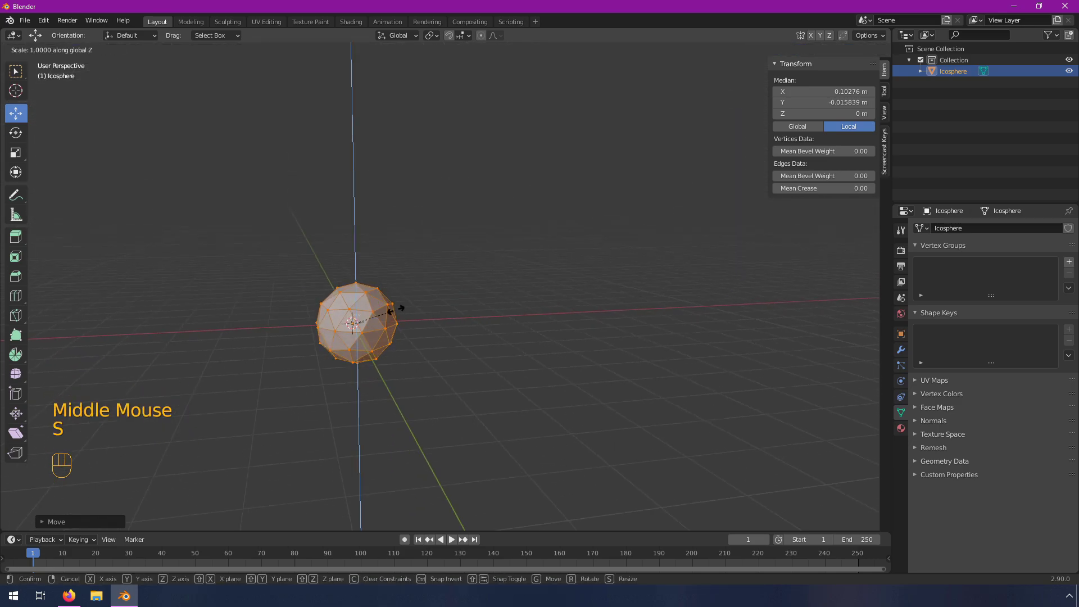
left_click(600, 267)
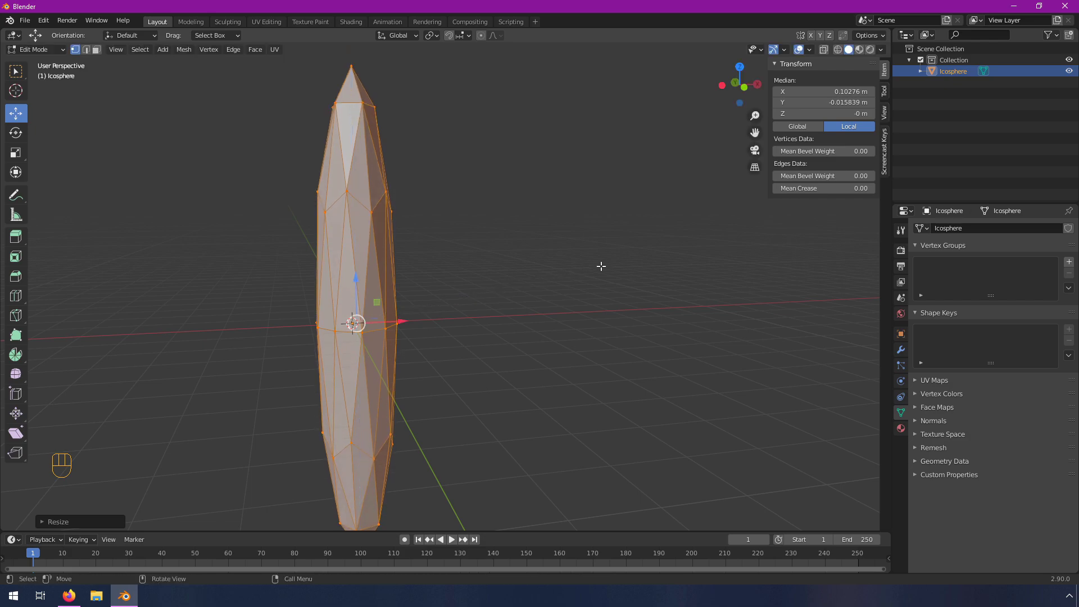
scroll(461, 267, "down", 4)
key("Tab")
mouse_move(451, 284)
middle_mouse_down()
mouse_move(447, 294)
mouse_move(490, 271)
mouse_move(467, 283)
middle_mouse_up()
scroll(472, 286, "up", 2)
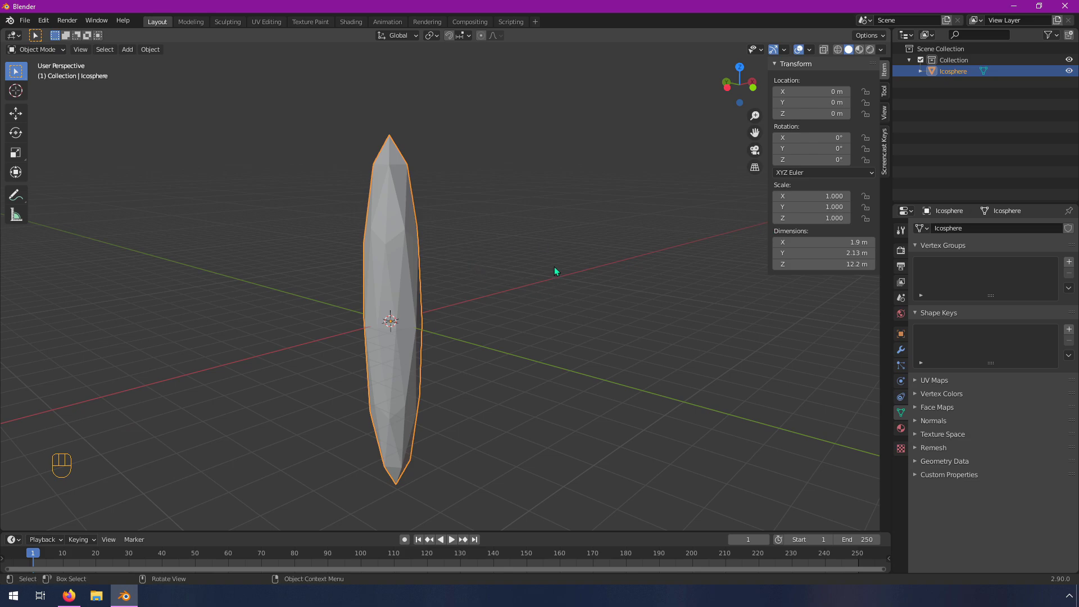
Step: Undo the mesh move and Z stretch in Edit Mode, then return to Object Mode
key("Tab")
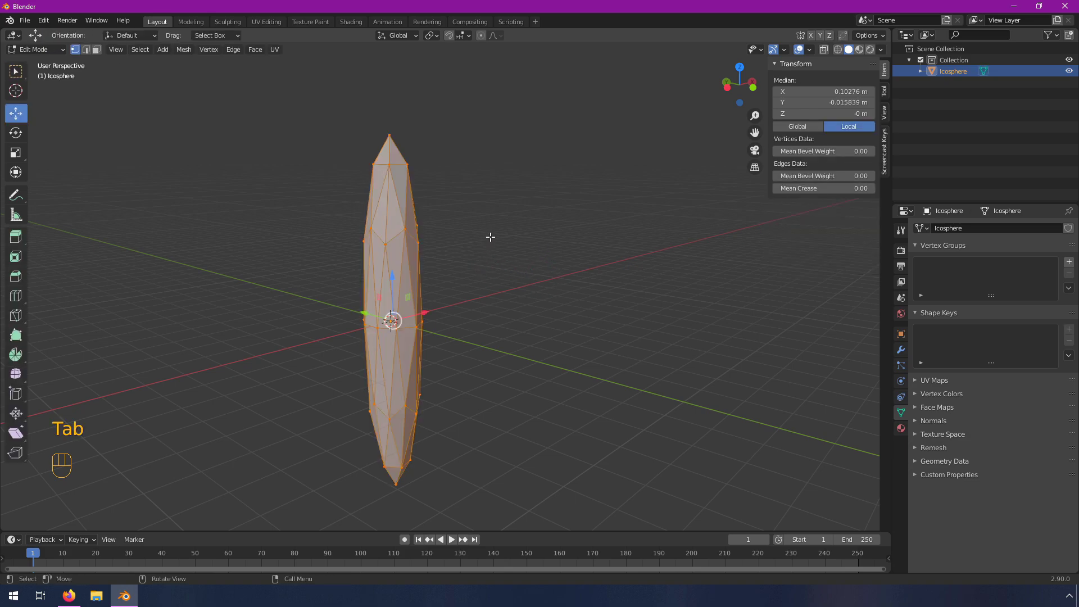
key("ctrl+z")
key("ctrl+z")
key("ctrl+z")
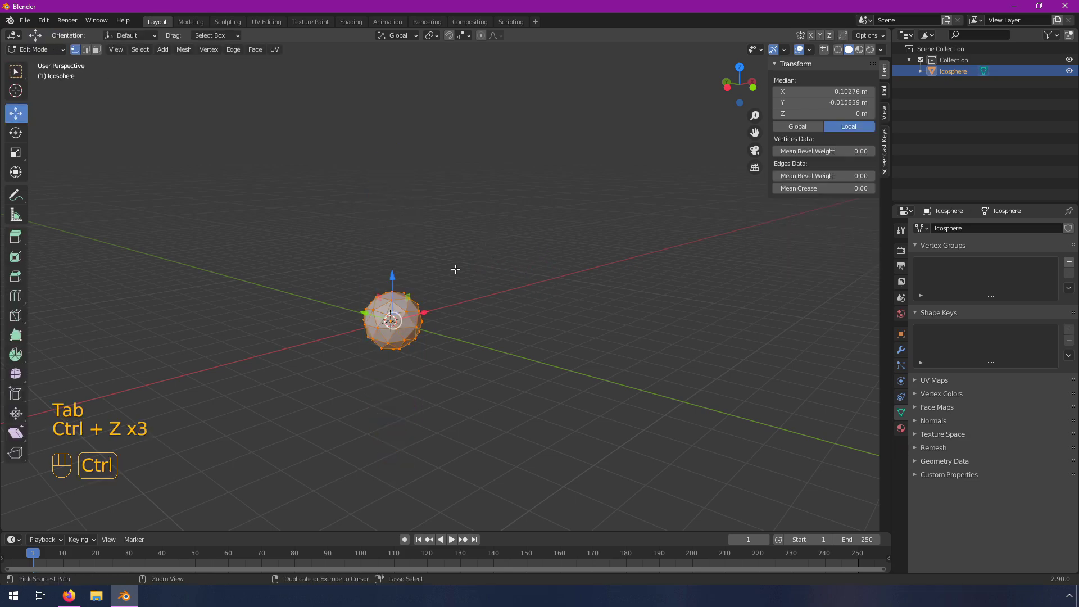
key("Tab")
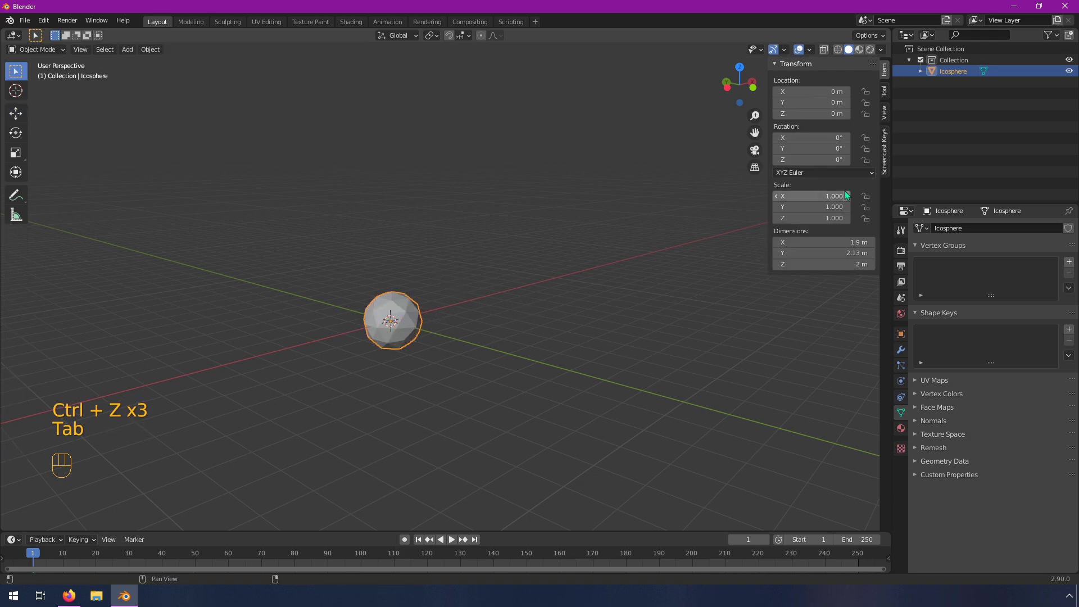
Step: Raise the object's Z scale to 5.640, about 11.3 m tall, and enter Edit Mode
left_click_drag(812, 218, 874, 218)
middle_click_drag(472, 229, 558, 256)
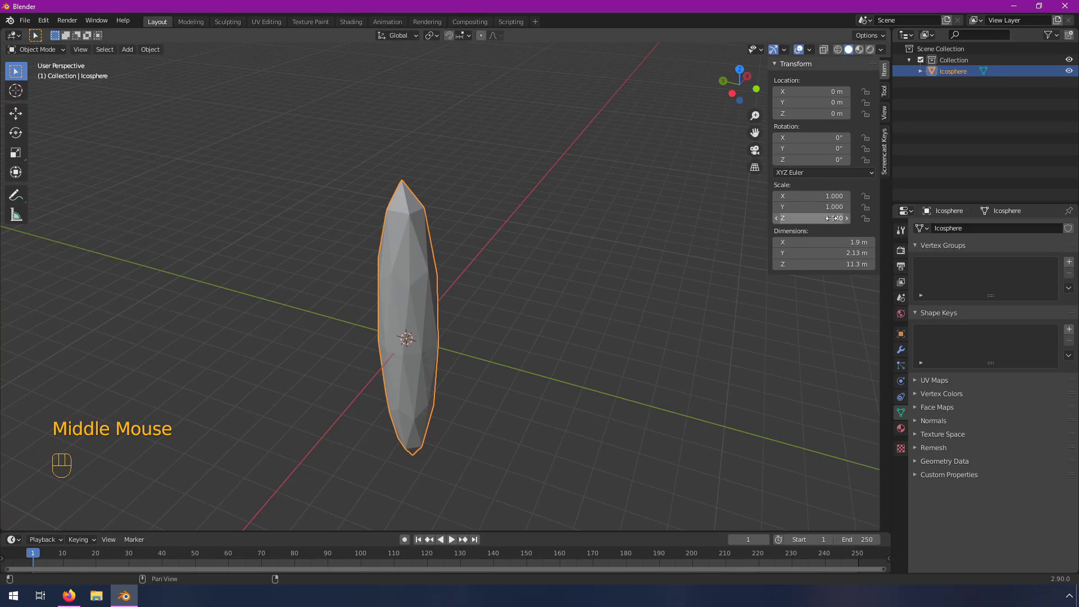
key("Tab")
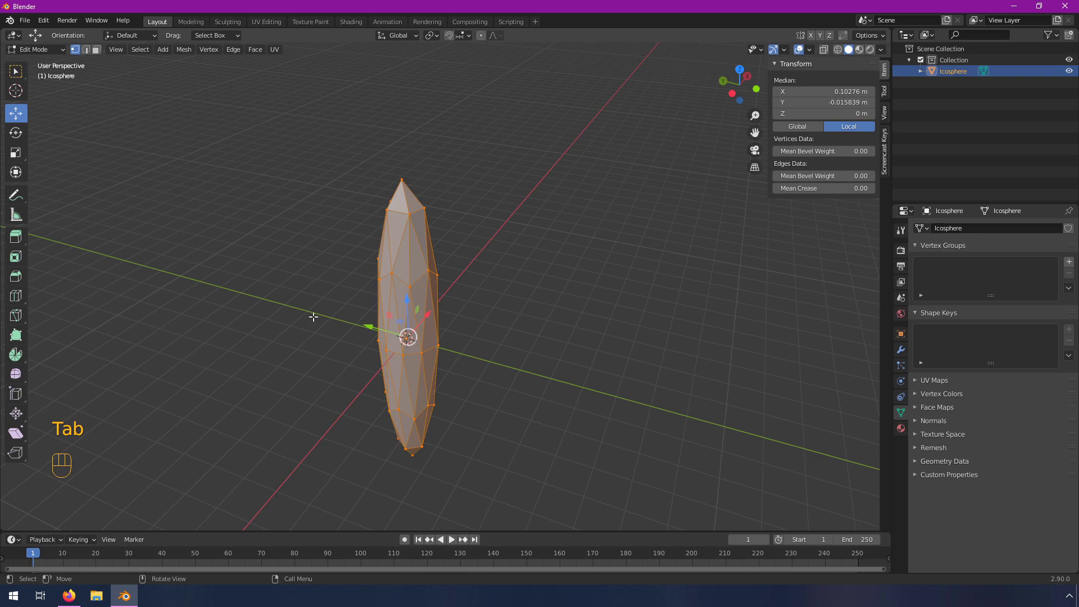
Step: Return to Object Mode and start editing the icosphere's Scale X value
key("Tab")
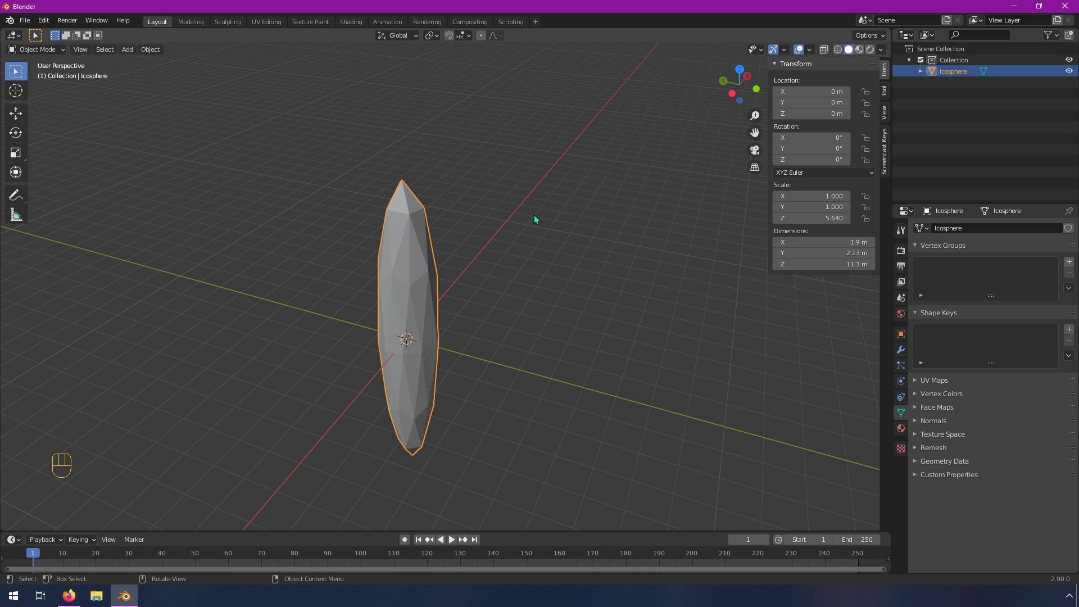
middle_click_drag(487, 382, 457, 357)
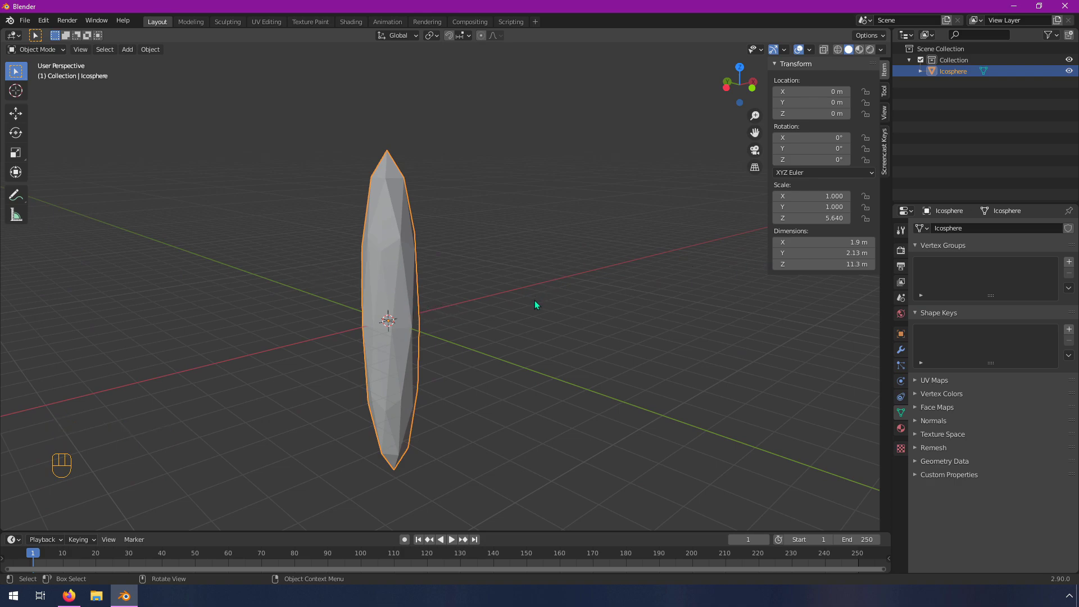
left_click(824, 197)
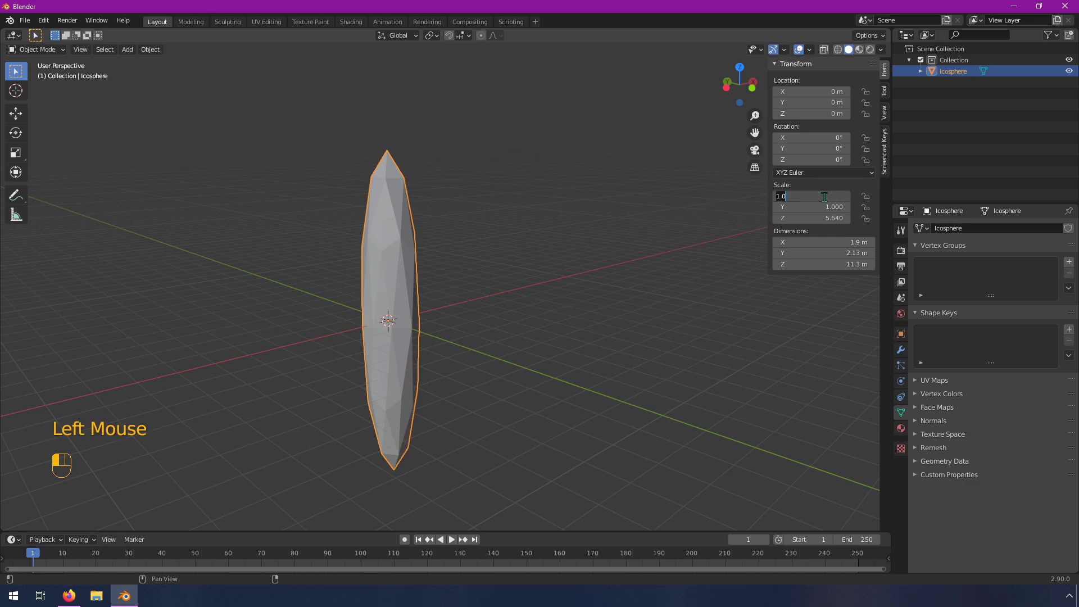
Step: Set the icosphere's Scale X, Y and Z to 2 in the N-panel
type("2")
key("Tab")
type("2")
key("Tab")
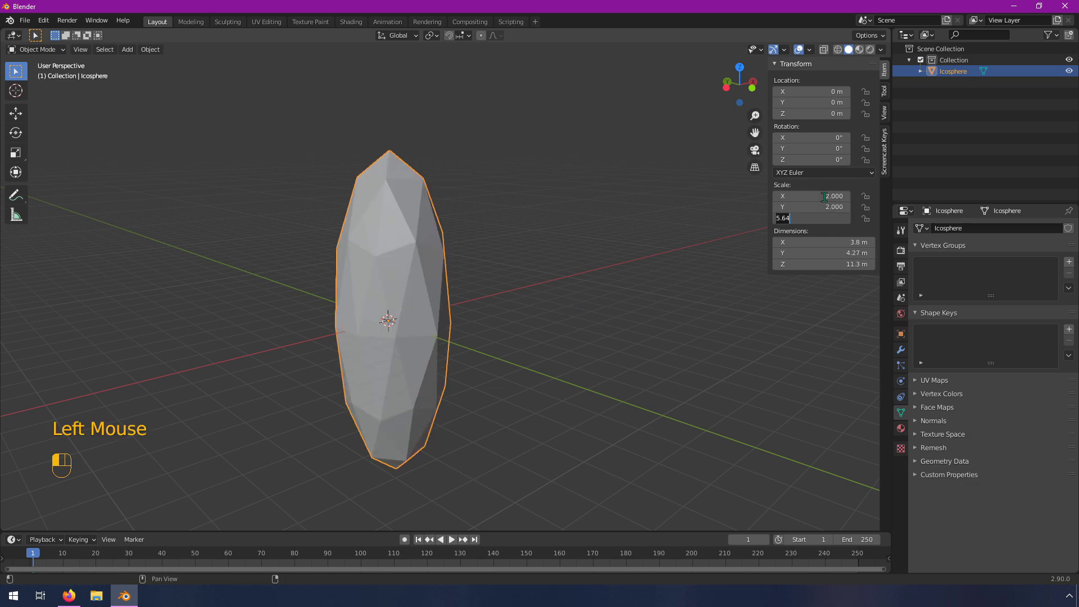
type("2")
key("Return")
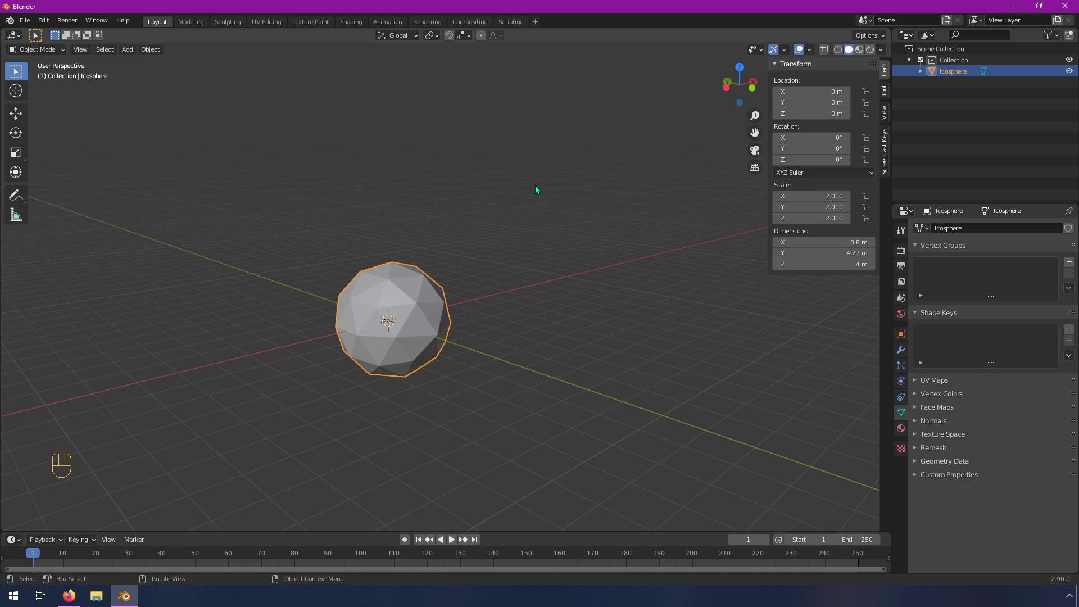
middle_click_drag(495, 253, 456, 326)
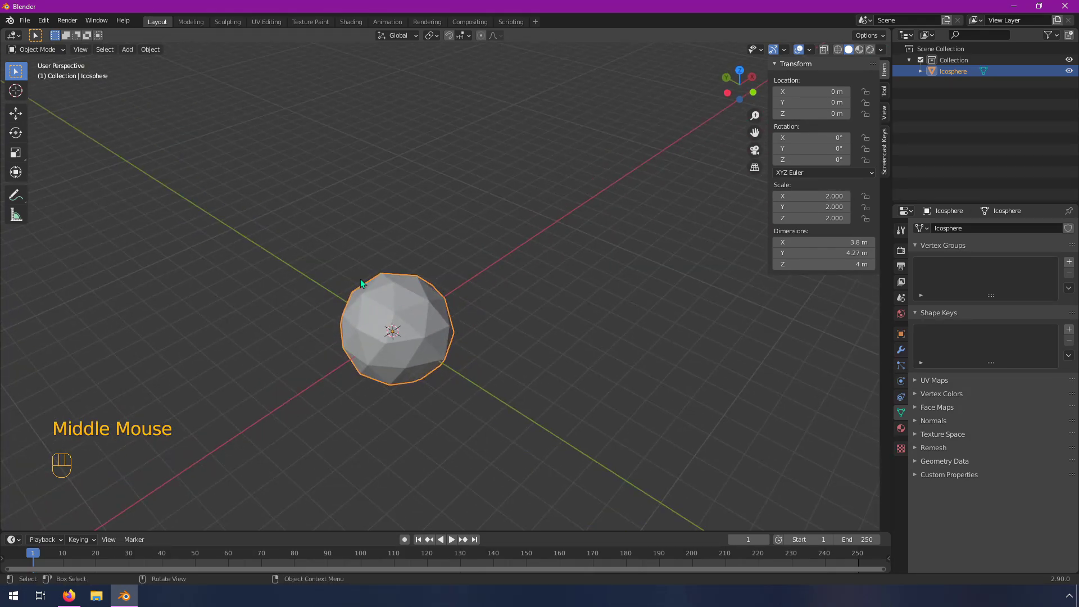
middle_click_drag(400, 345, 360, 330)
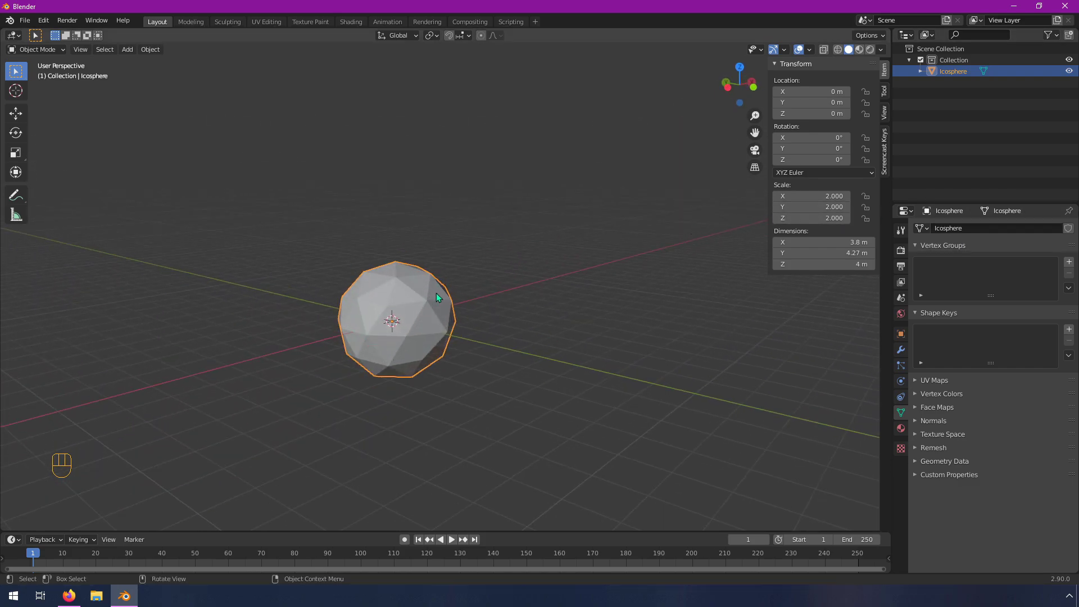
Step: Scale the icosphere's mesh vertically along Z in Edit Mode to stretch it tall
key("Tab")
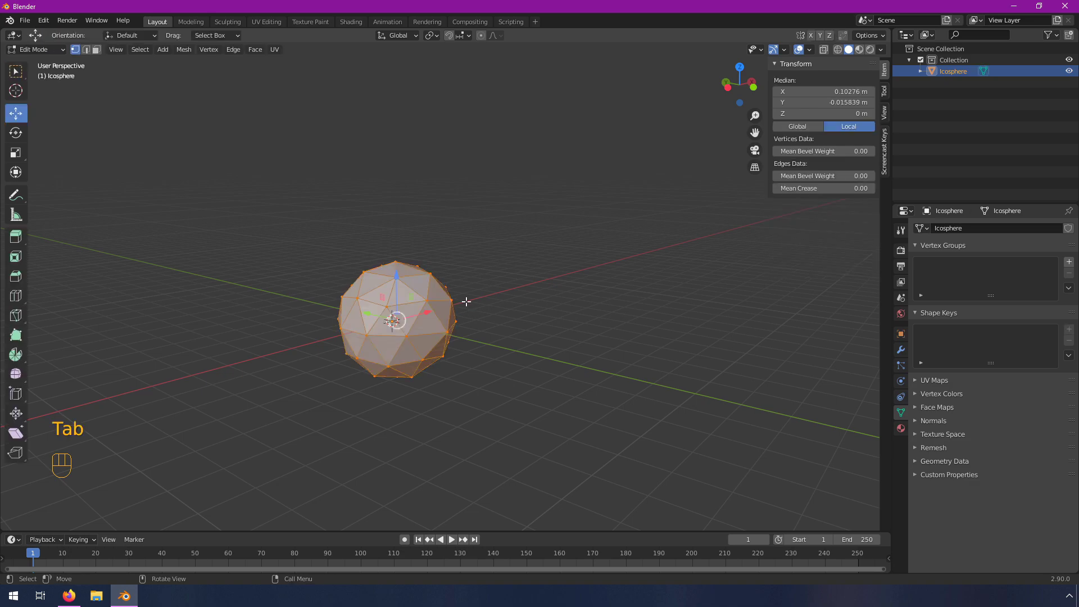
key("s")
key("z")
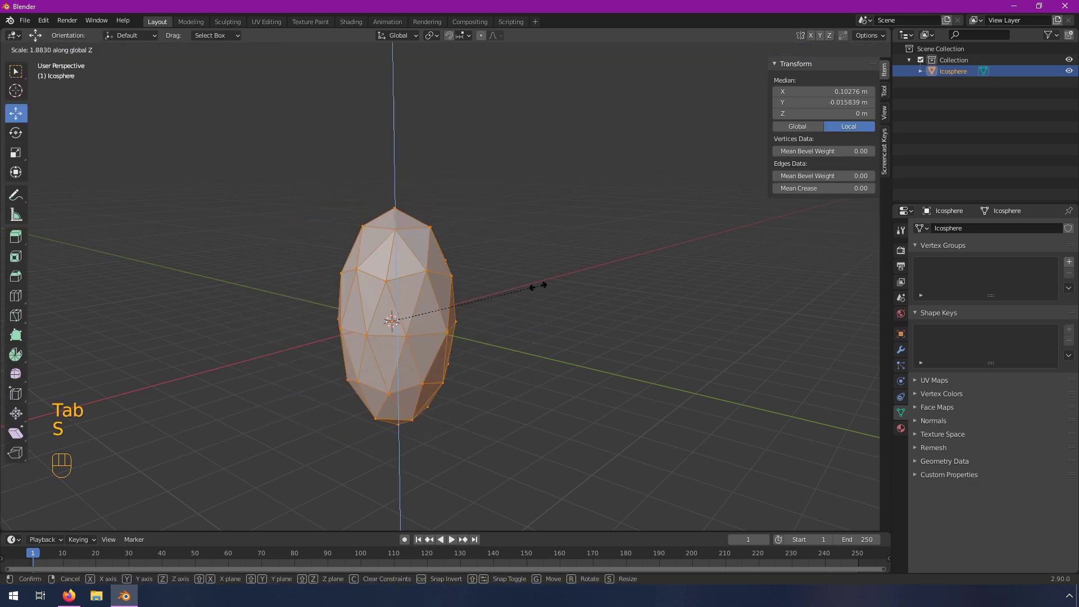
left_click(651, 273)
key("Tab")
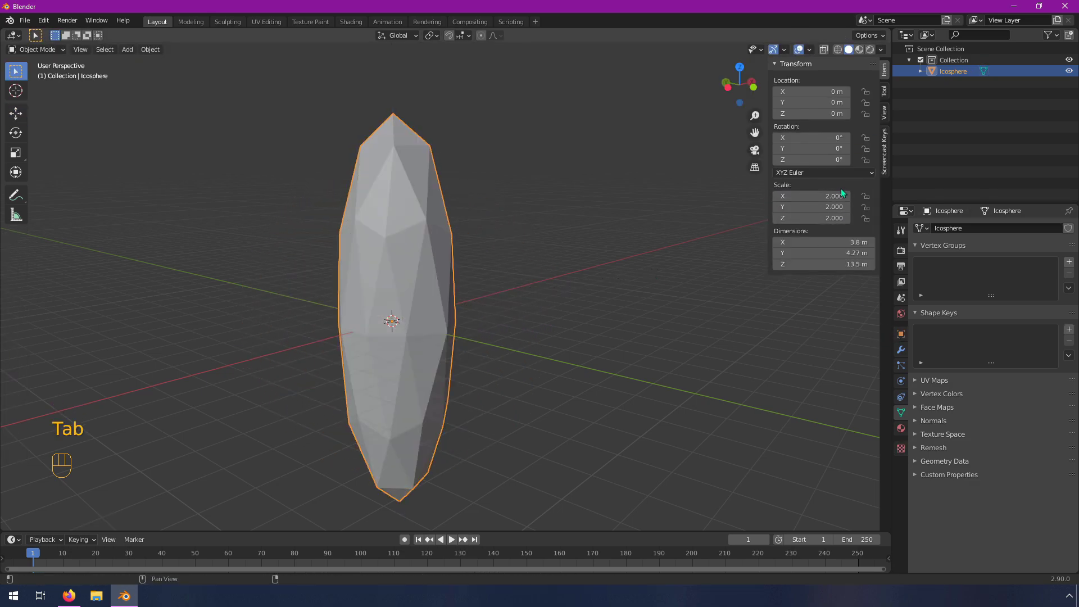
Step: Reset the object's Scale X, Y and Z to 1 in the N-panel
left_click(793, 194)
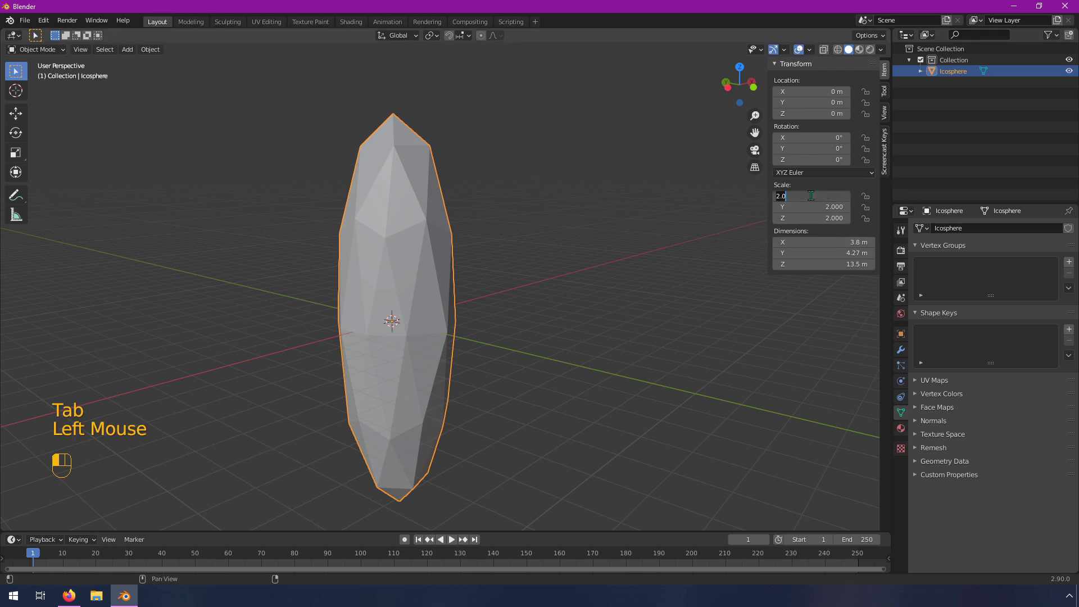
type("1")
key("Tab")
type("1")
key("Tab")
type("1")
key("Return")
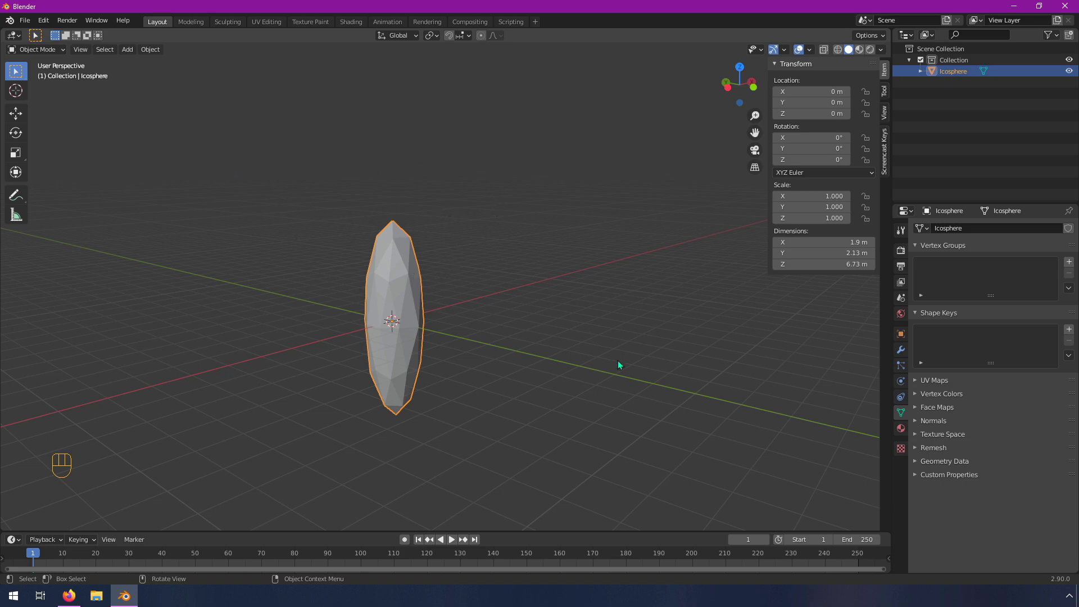
middle_click_drag(381, 326, 494, 337)
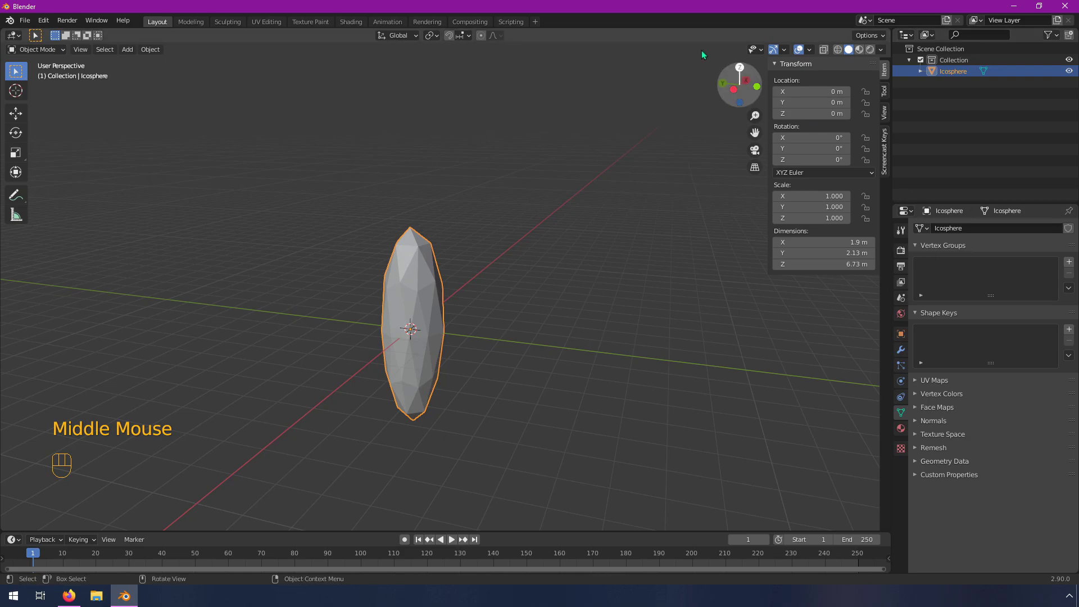
Step: Enter Edit Mode, deselect, then box-select every vertex of the spindle
key("Tab")
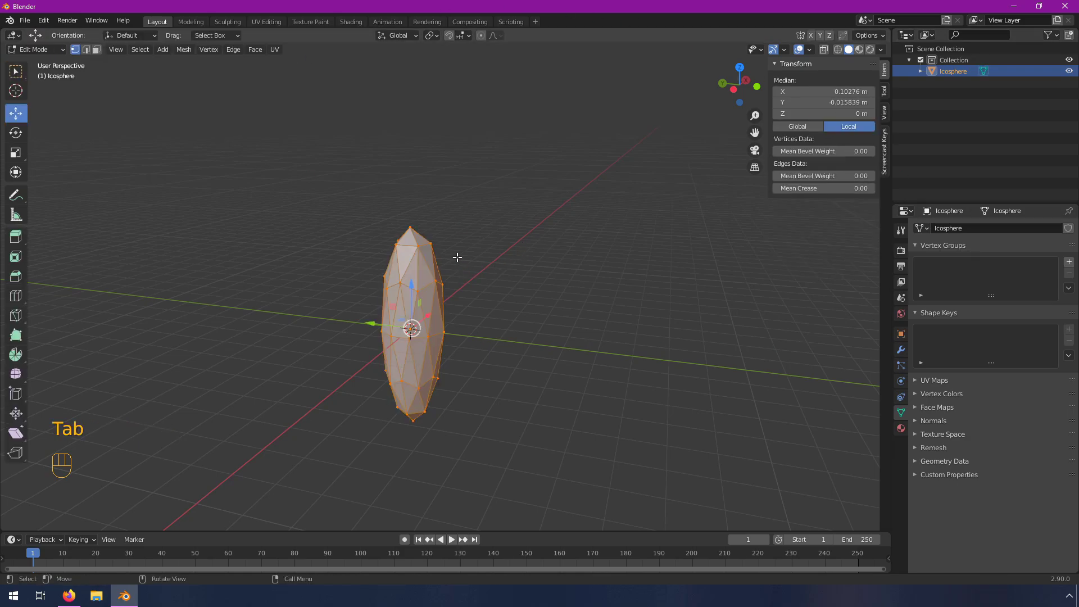
left_click(497, 281)
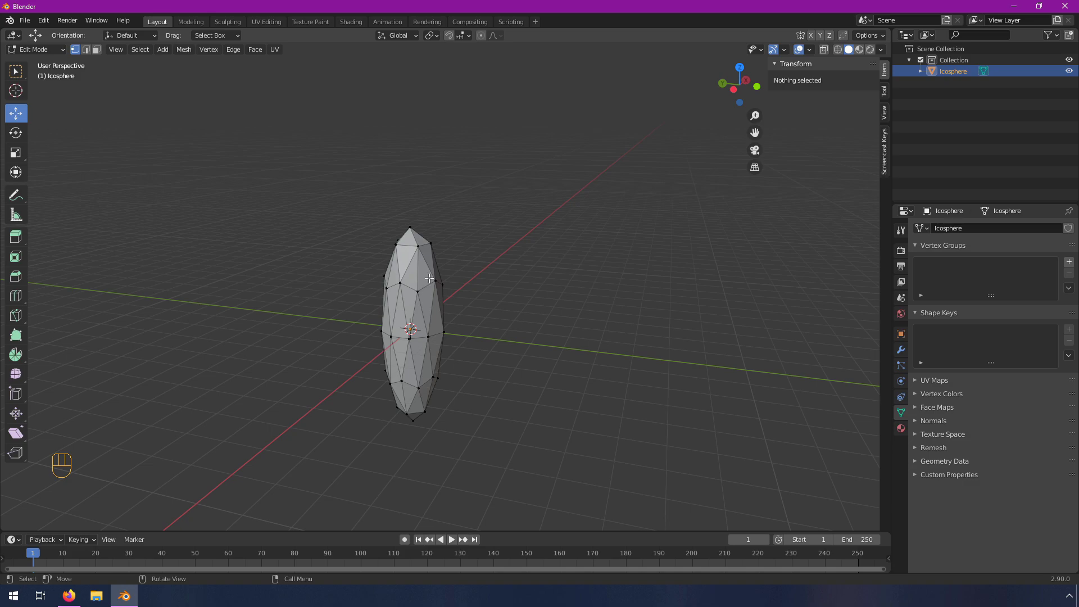
left_click(437, 299)
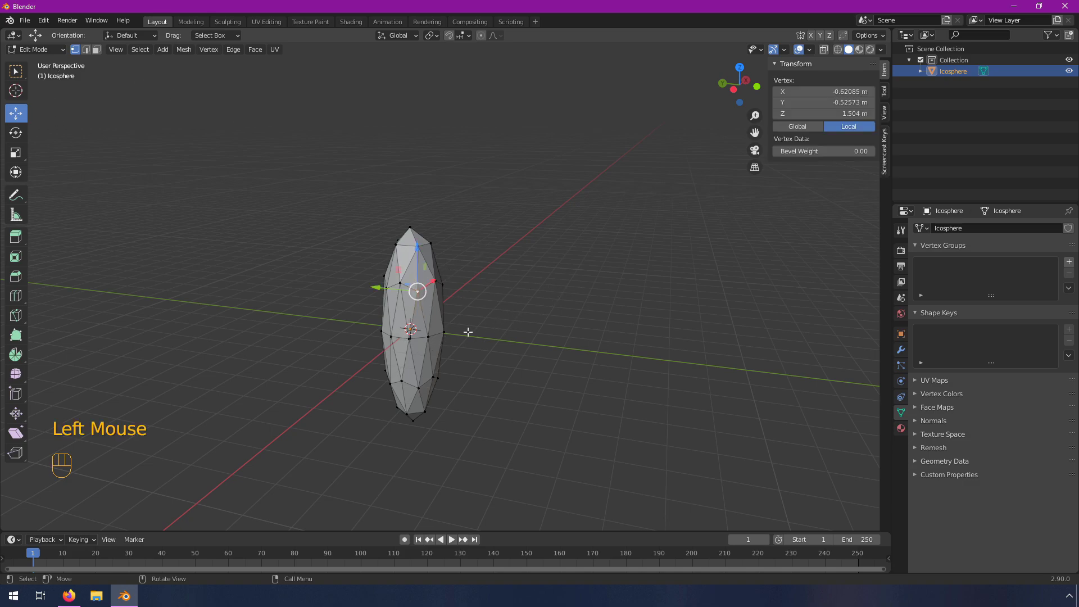
middle_click_drag(469, 328, 416, 343)
scroll(410, 344, "up", 6)
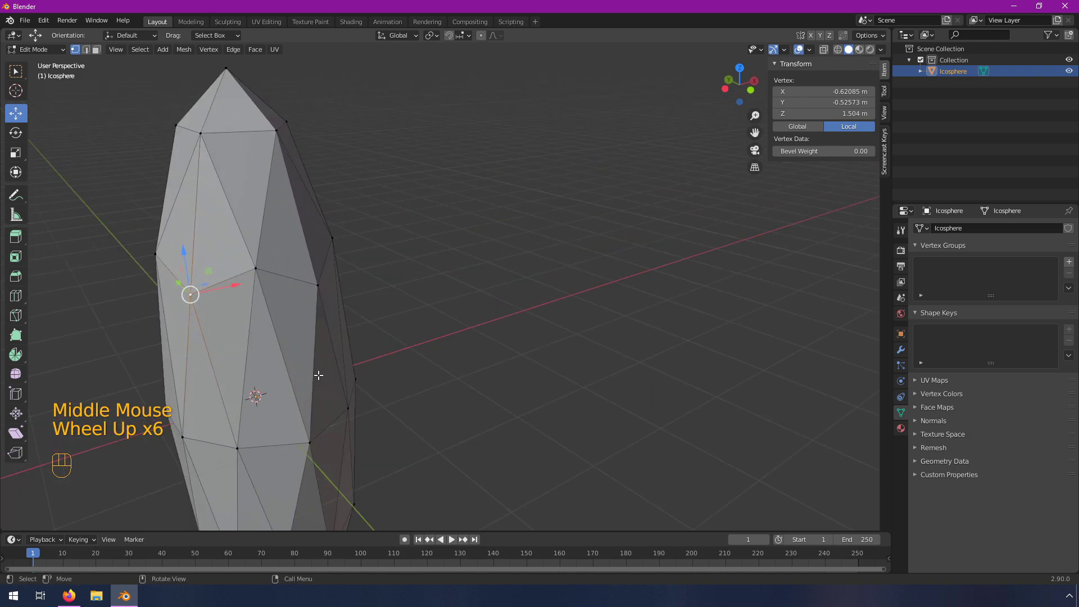
middle_click_drag(262, 392, 491, 352, "shift")
scroll(475, 338, "down", 4)
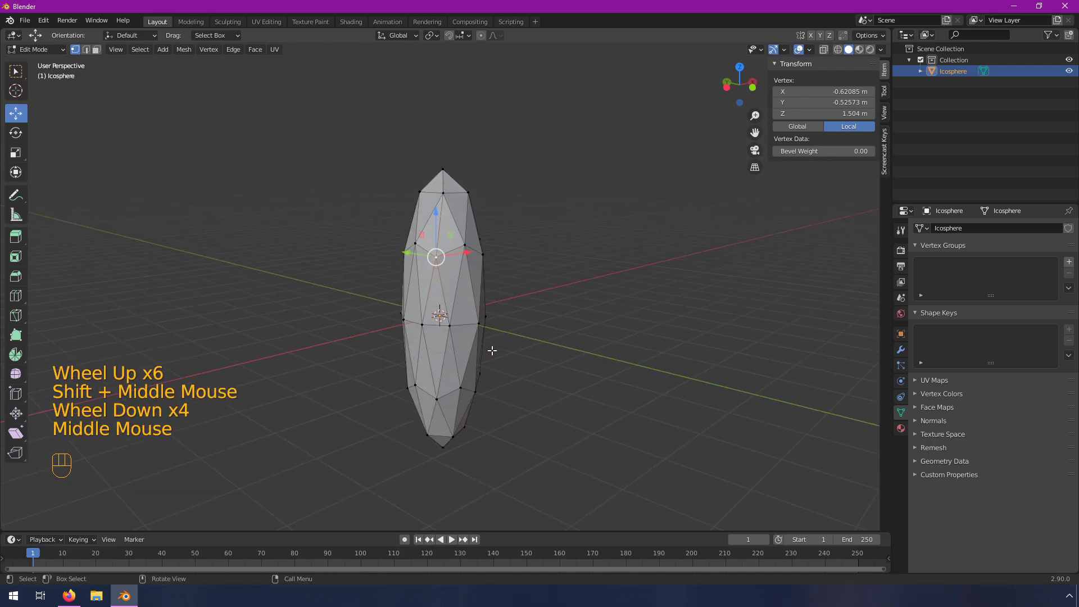
key("a")
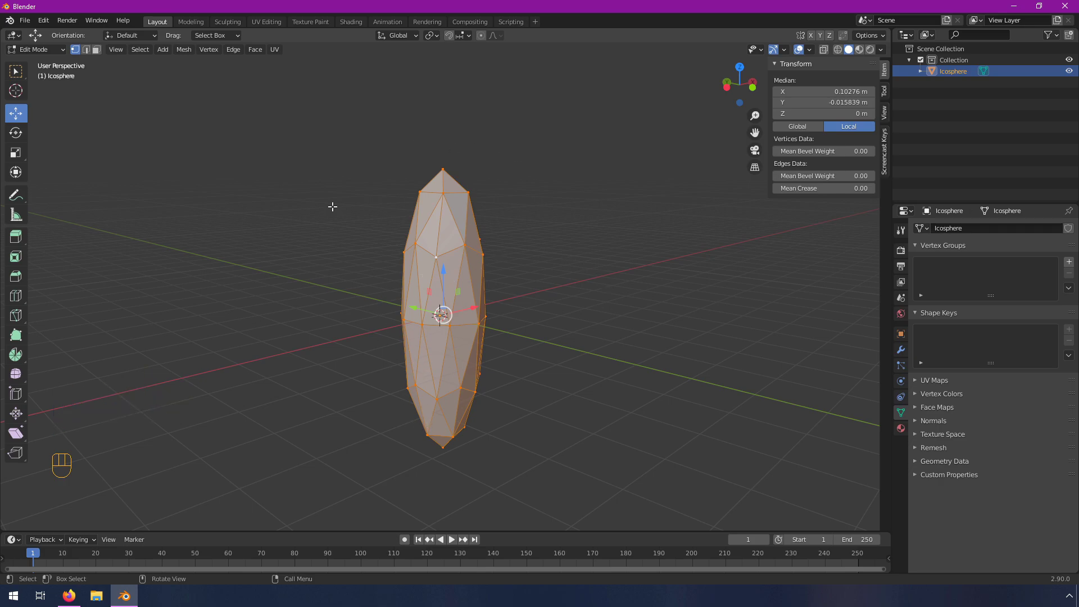
left_click(372, 144)
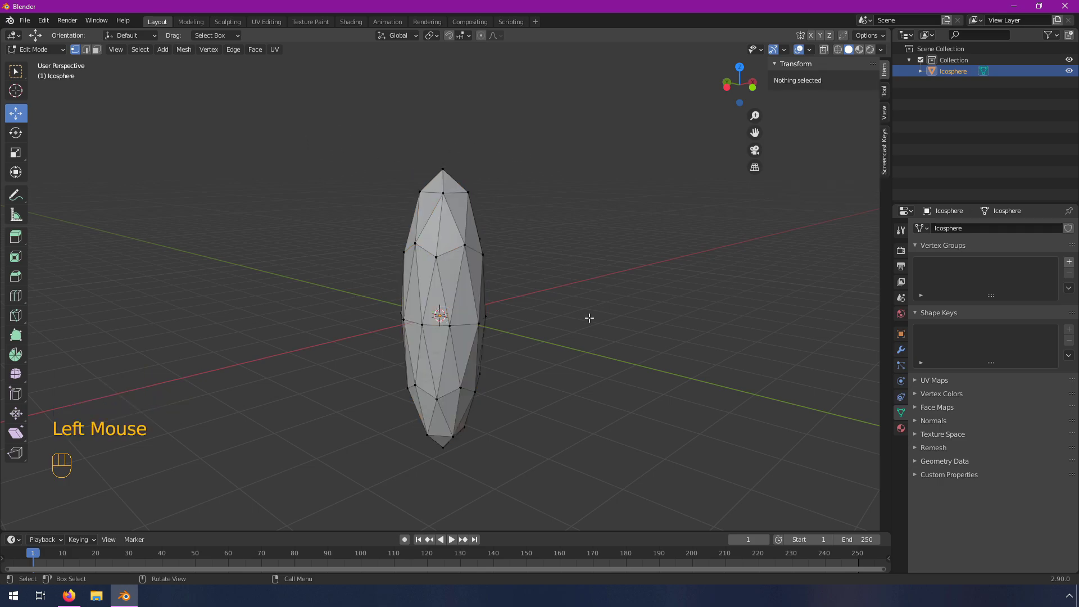
left_click_drag(325, 114, 557, 468)
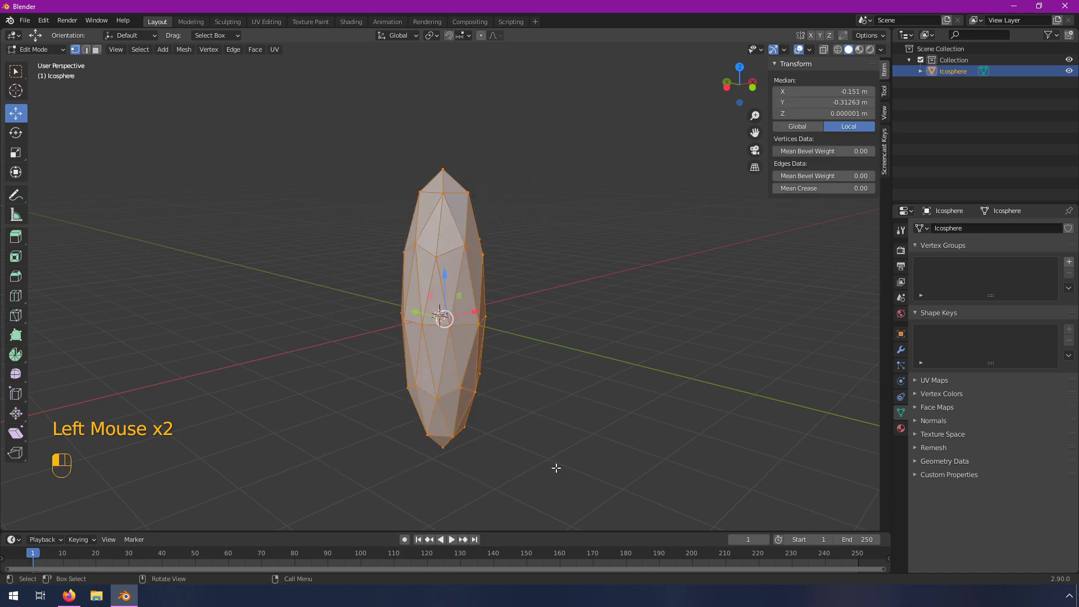
mouse_move(711, 310)
middle_mouse_down()
mouse_move(663, 323)
mouse_move(554, 310)
mouse_move(579, 356)
mouse_move(718, 306)
middle_mouse_up()
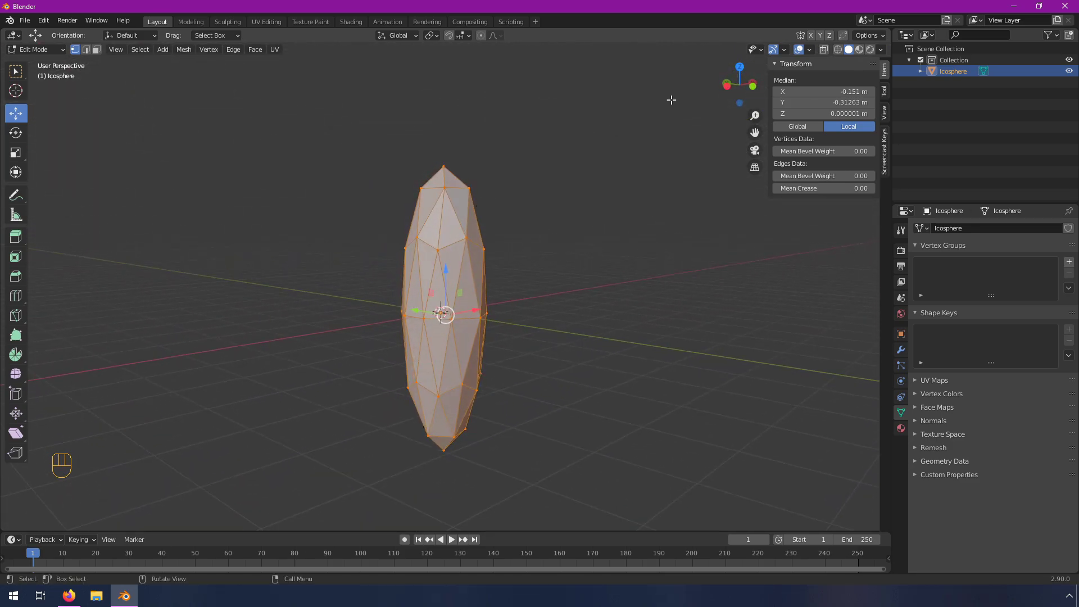
Step: Box-select all vertices, including hidden back ones, with X-ray on, then turn X-ray off
left_click(828, 53)
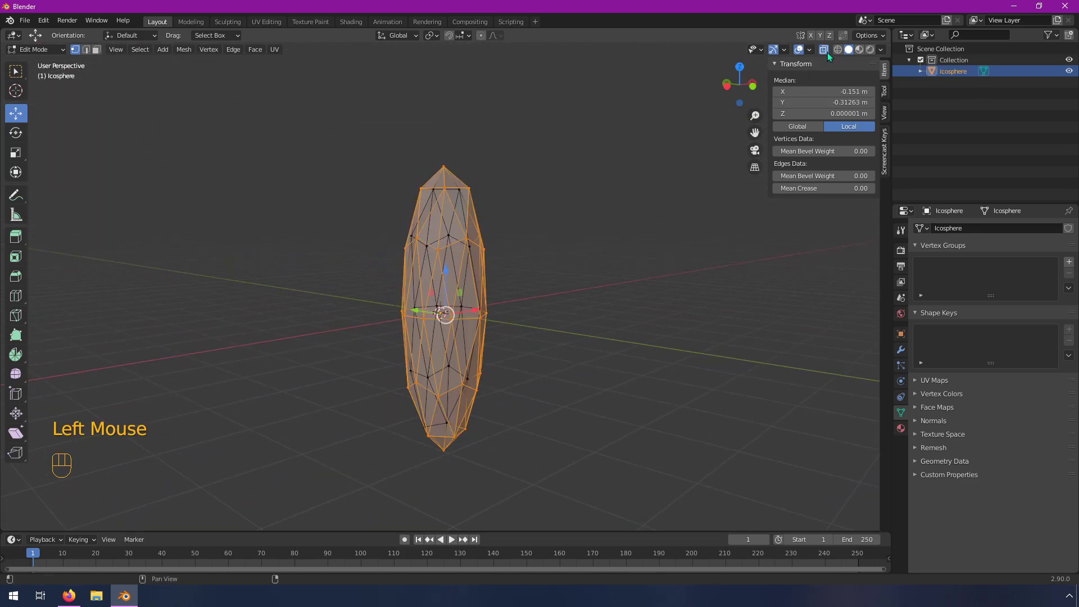
left_click_drag(340, 104, 563, 510)
middle_click_drag(606, 382, 483, 371)
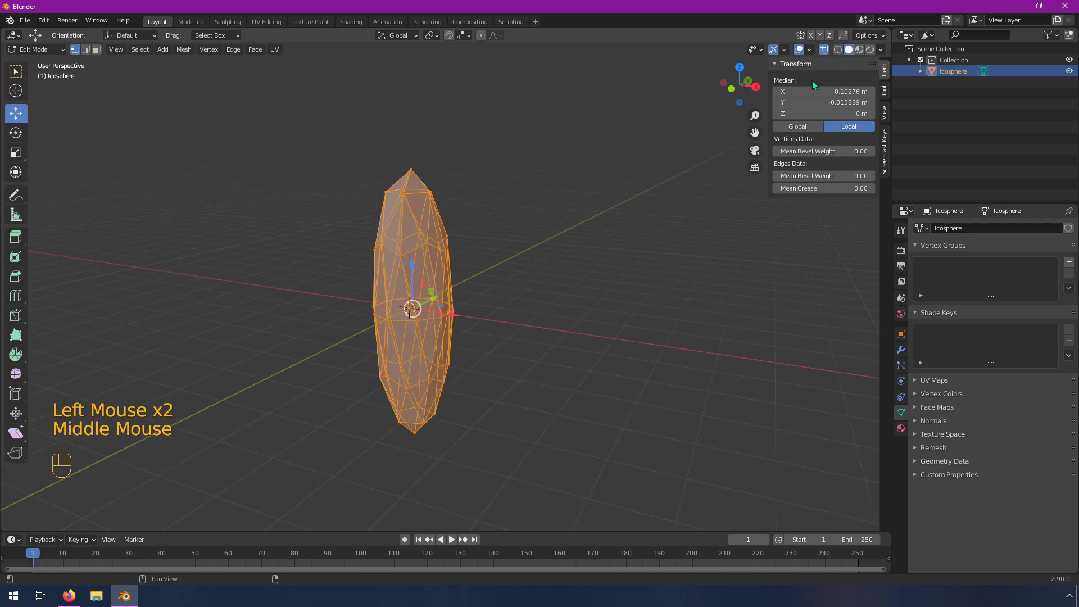
left_click(823, 52)
middle_click_drag(323, 318, 419, 260)
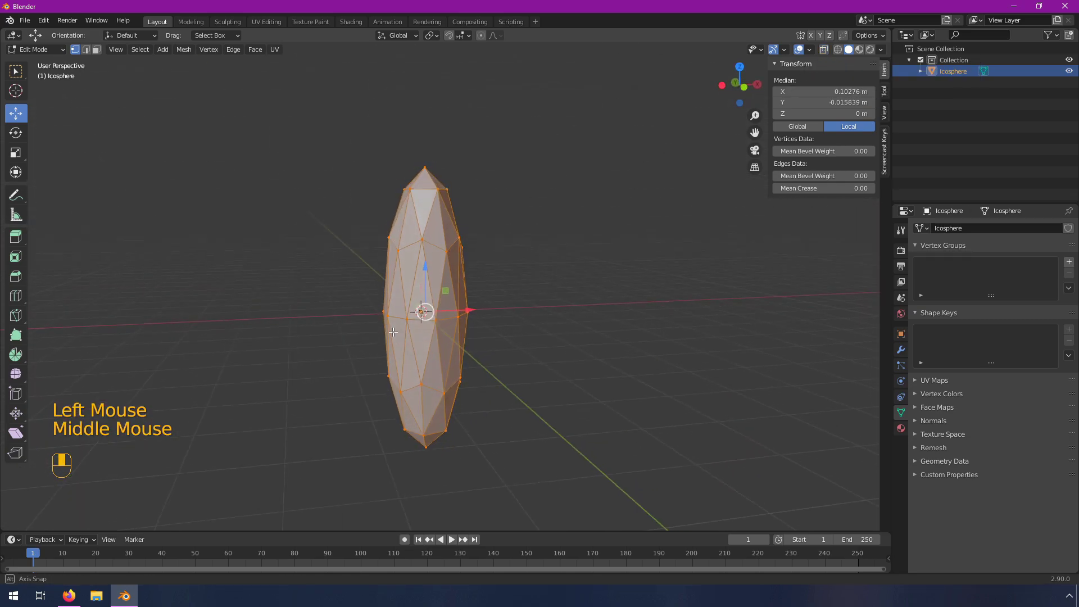
Step: Drag the mesh up along Z to 4.0625 m and return to Object Mode
left_click(427, 270)
left_click_drag(427, 270, 430, 95)
middle_click_drag(383, 234, 461, 230)
scroll(484, 225, "down", 2)
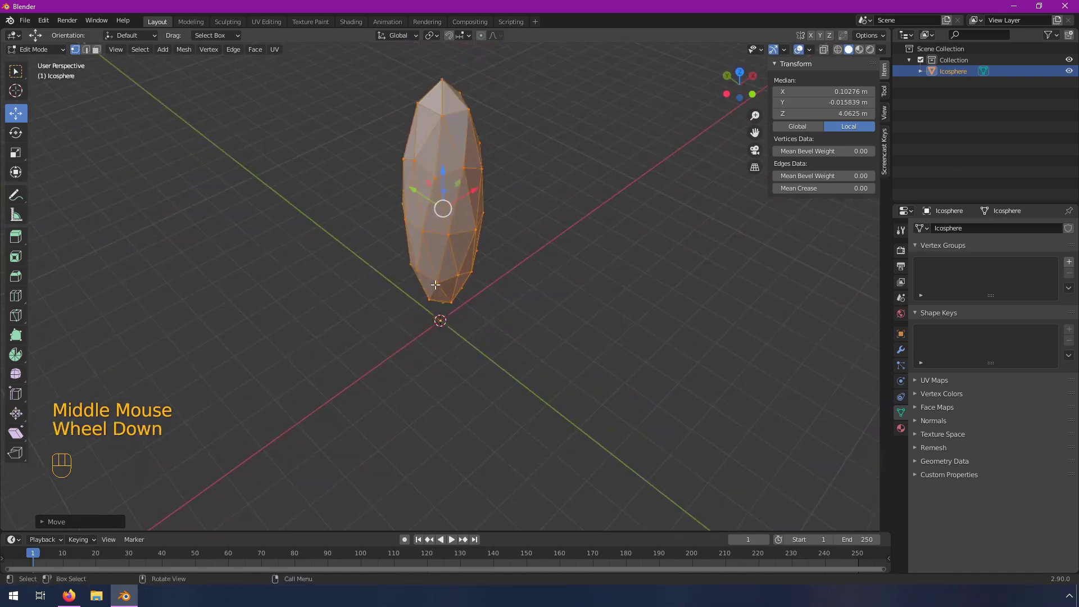
left_click(505, 220)
middle_click(501, 270)
middle_click_drag(501, 270, 506, 238)
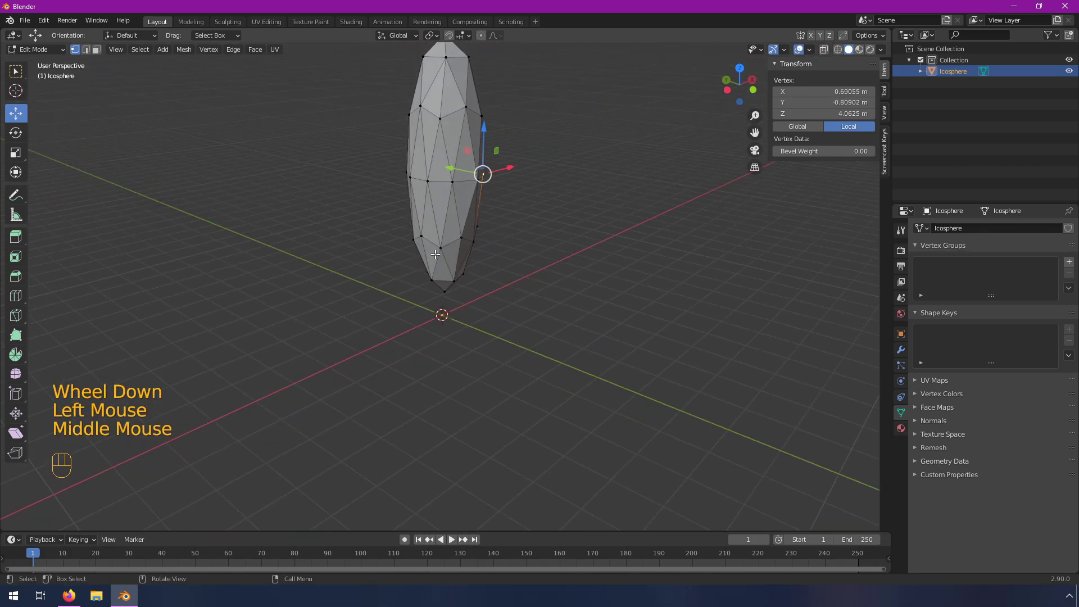
mouse_move(516, 279)
middle_mouse_down()
mouse_move(465, 272)
mouse_move(516, 284)
middle_mouse_up()
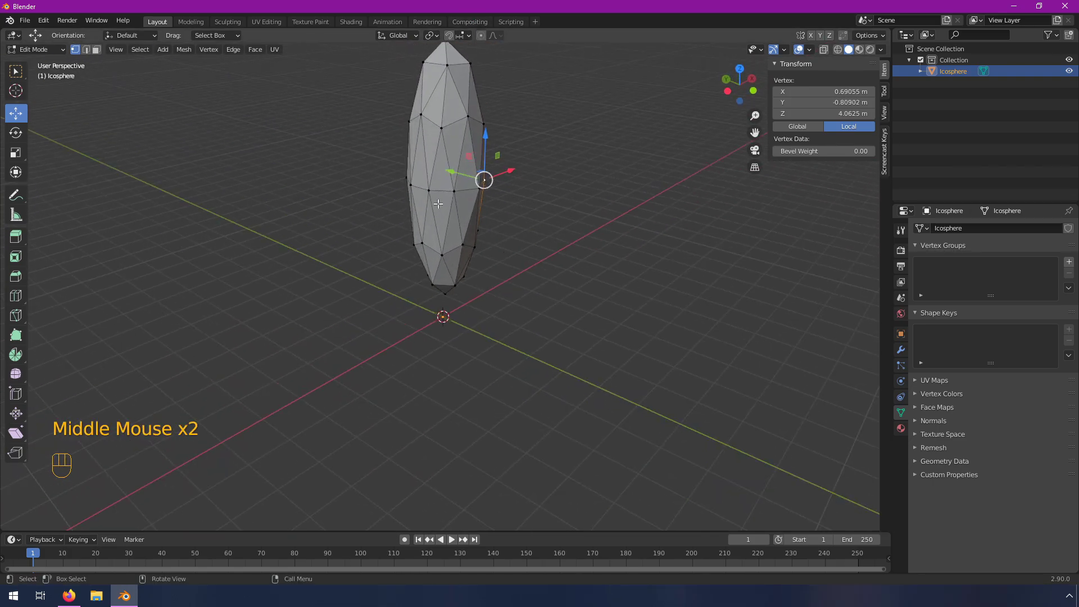
middle_click_drag(538, 212, 471, 290)
key("Tab")
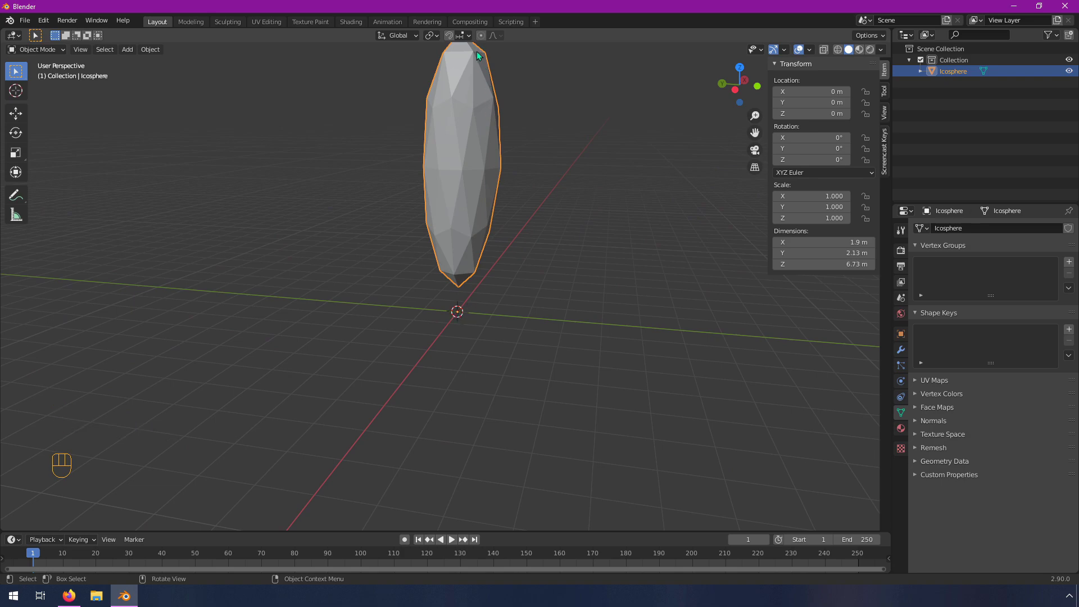
middle_click_drag(498, 99, 461, 129, "shift")
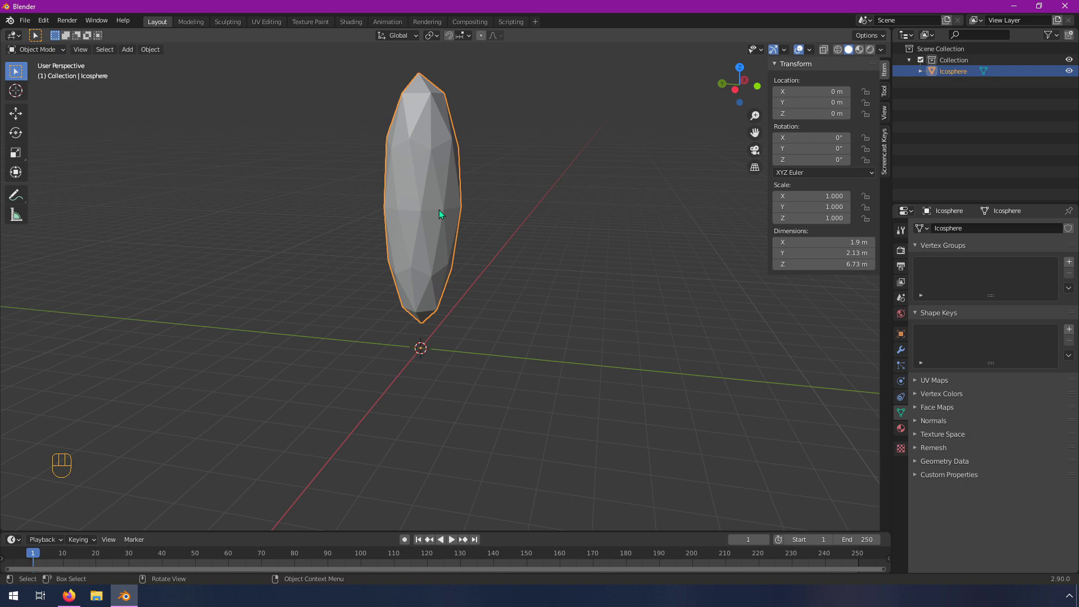
scroll(560, 384, "down", 4)
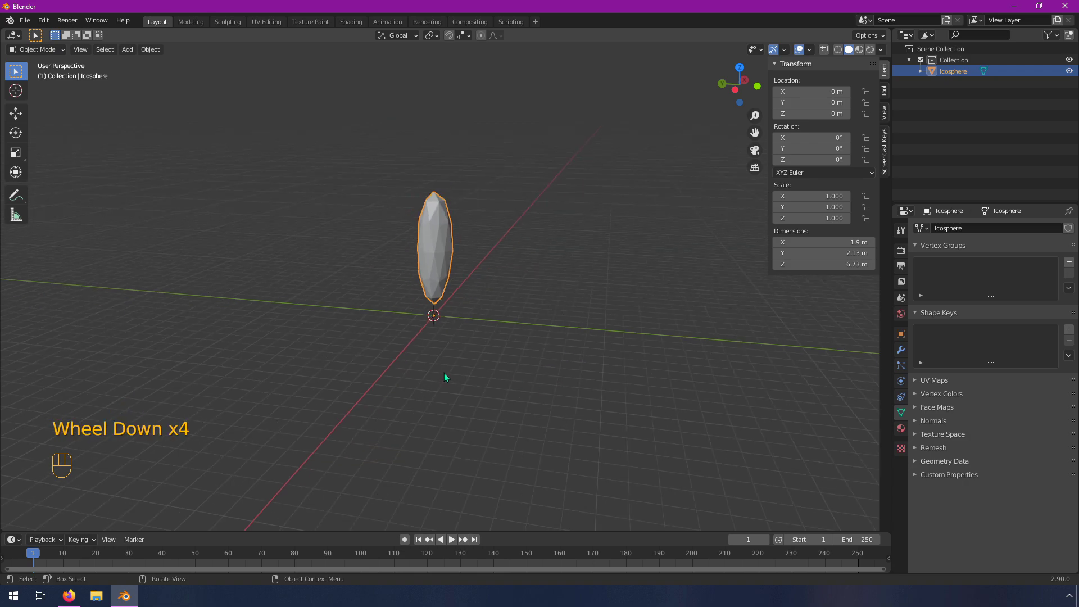
middle_click_drag(444, 374, 477, 272)
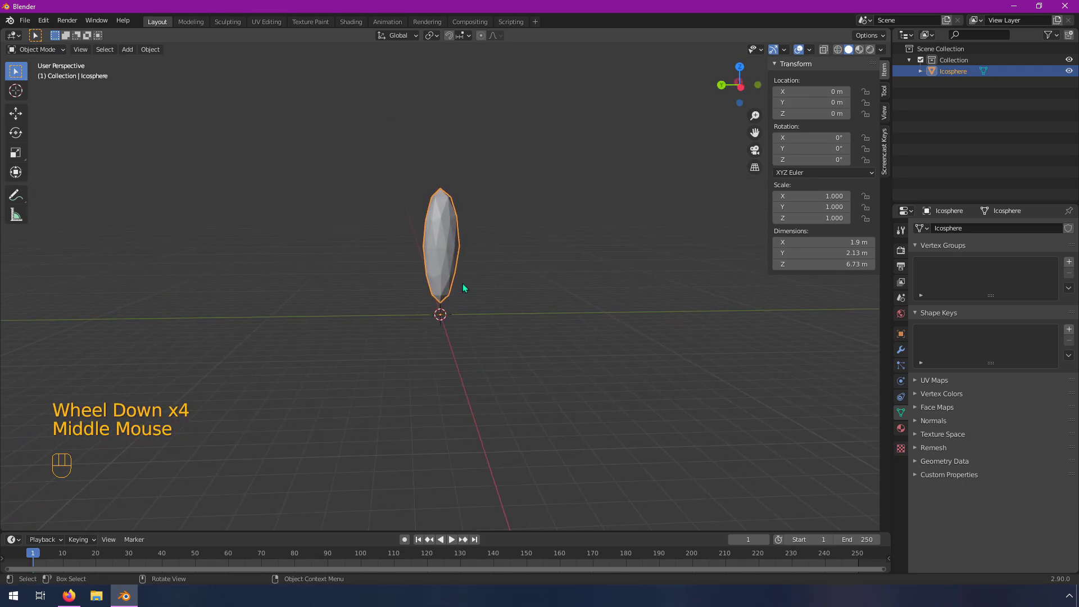
key("g")
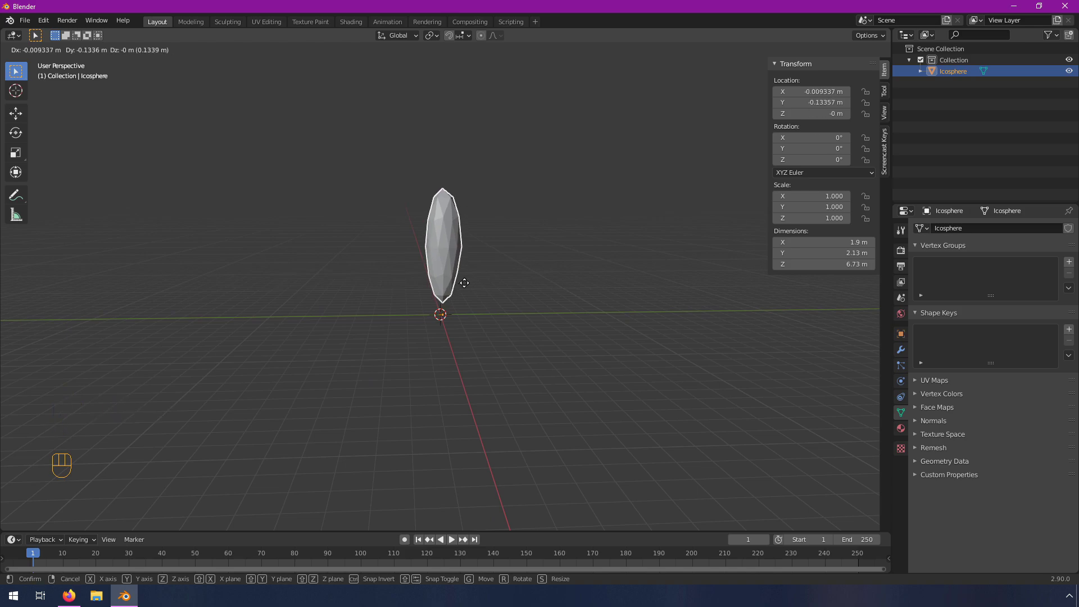
key("shift+x")
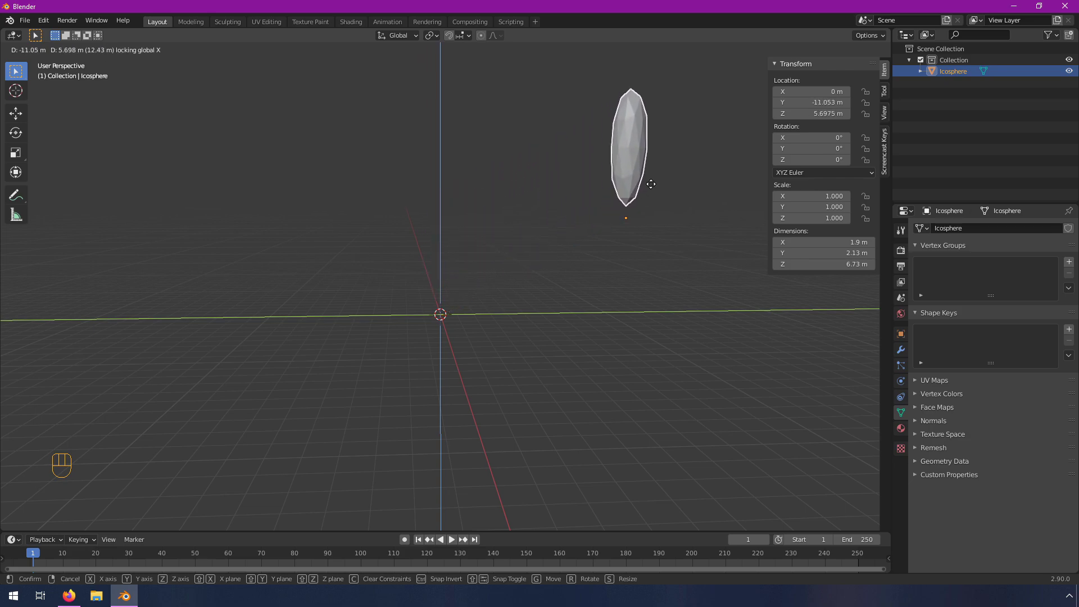
left_click(690, 164)
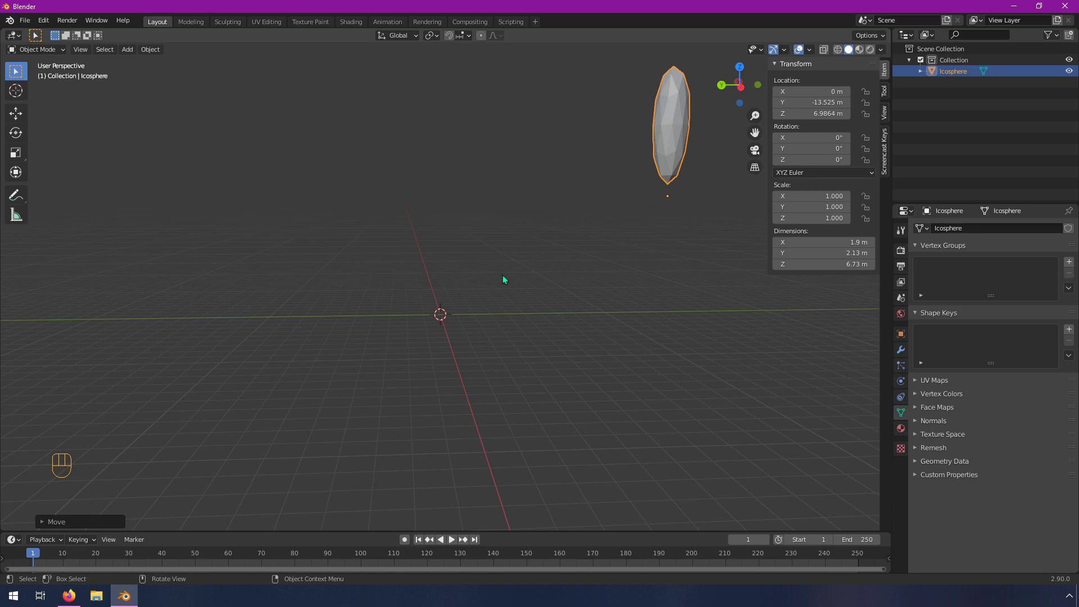
middle_click_drag(630, 243, 576, 262)
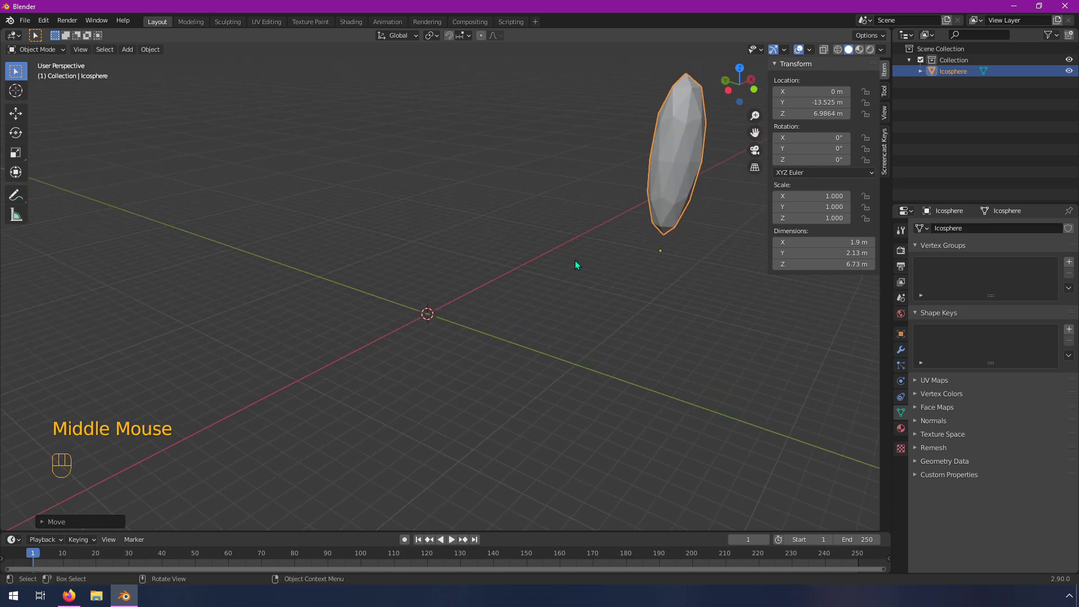
key("ctrl+z")
middle_click_drag(484, 285, 502, 292)
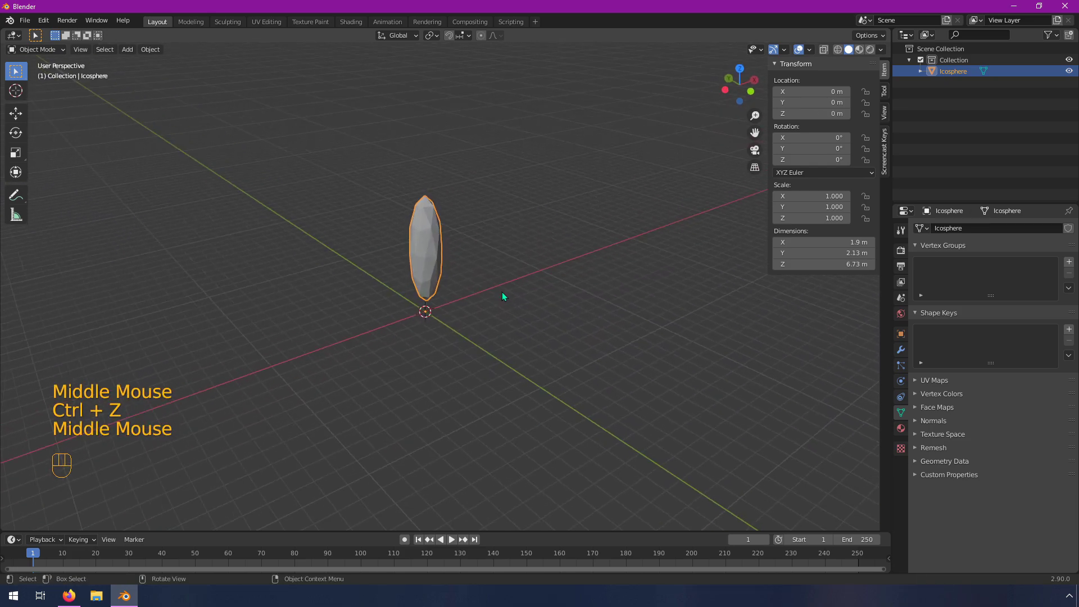
scroll(489, 323, "up", 5)
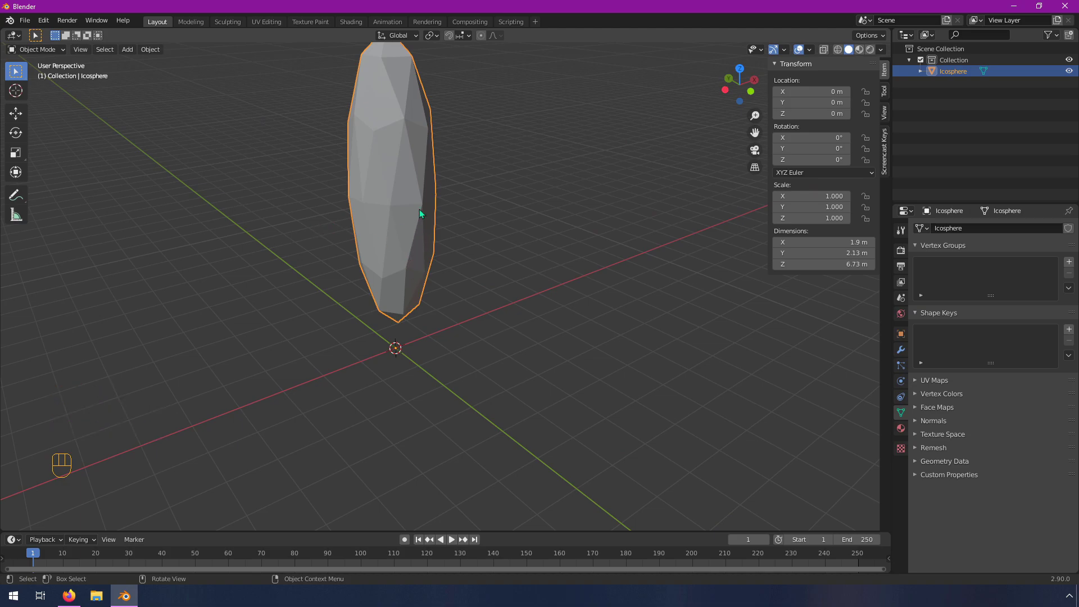
middle_click_drag(419, 210, 416, 276, "shift")
key("Tab")
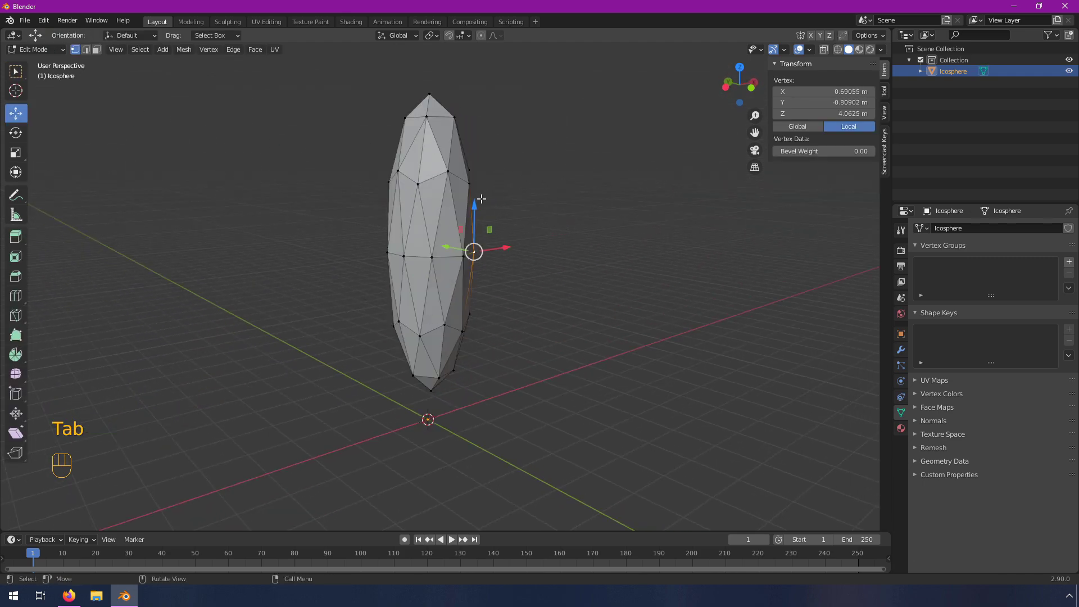
Step: Clear the selection and select a single side face in Face select mode
left_click(393, 79)
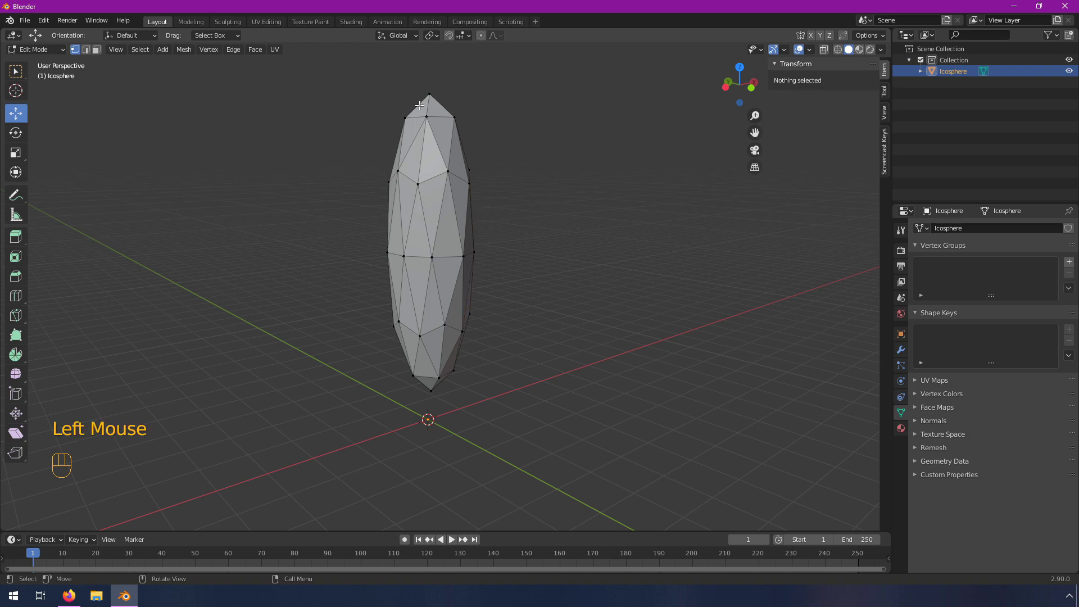
middle_click_drag(493, 122, 495, 204)
scroll(438, 170, "up", 2)
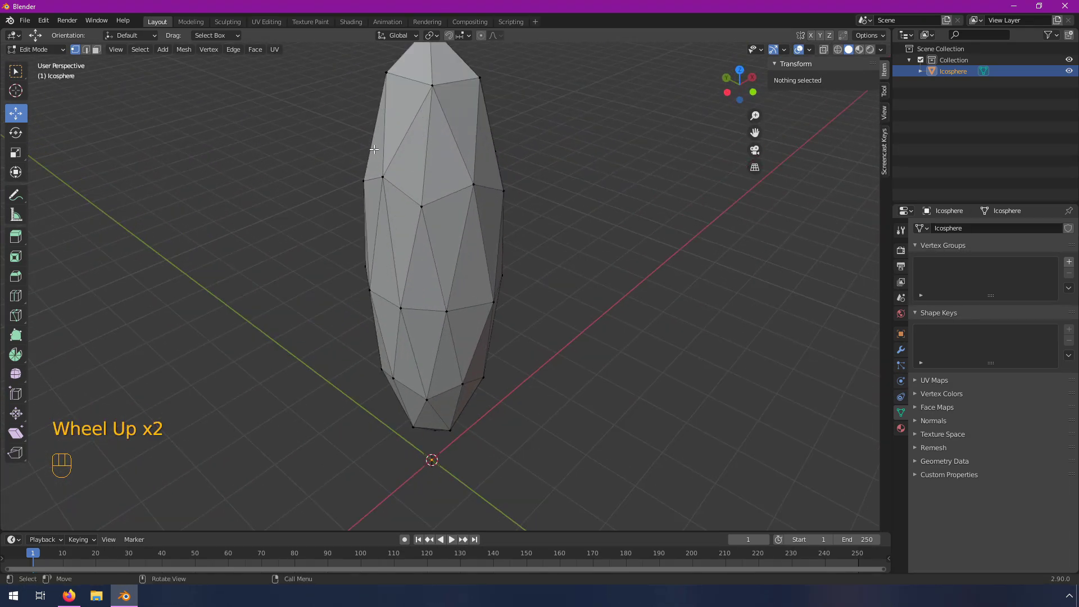
left_click(96, 50)
scroll(438, 214, "down", 2)
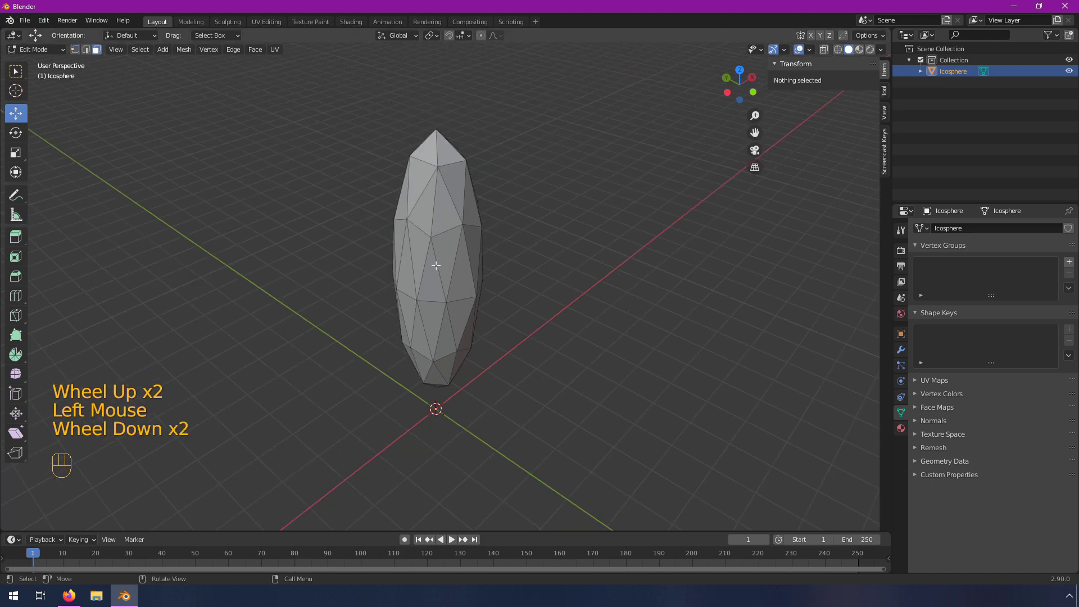
middle_click_drag(437, 267, 465, 278)
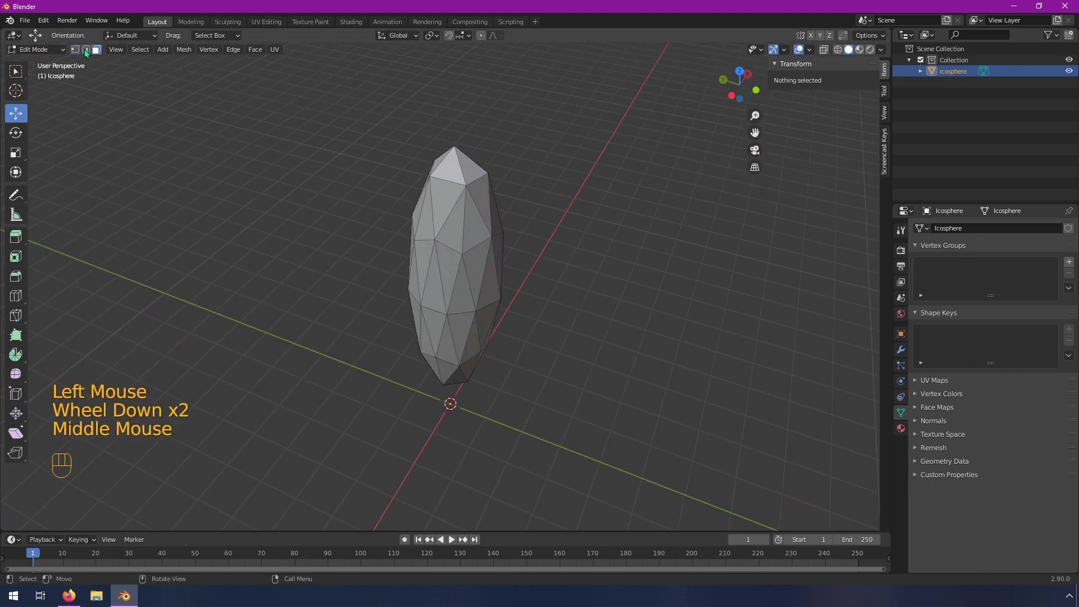
left_click(87, 50)
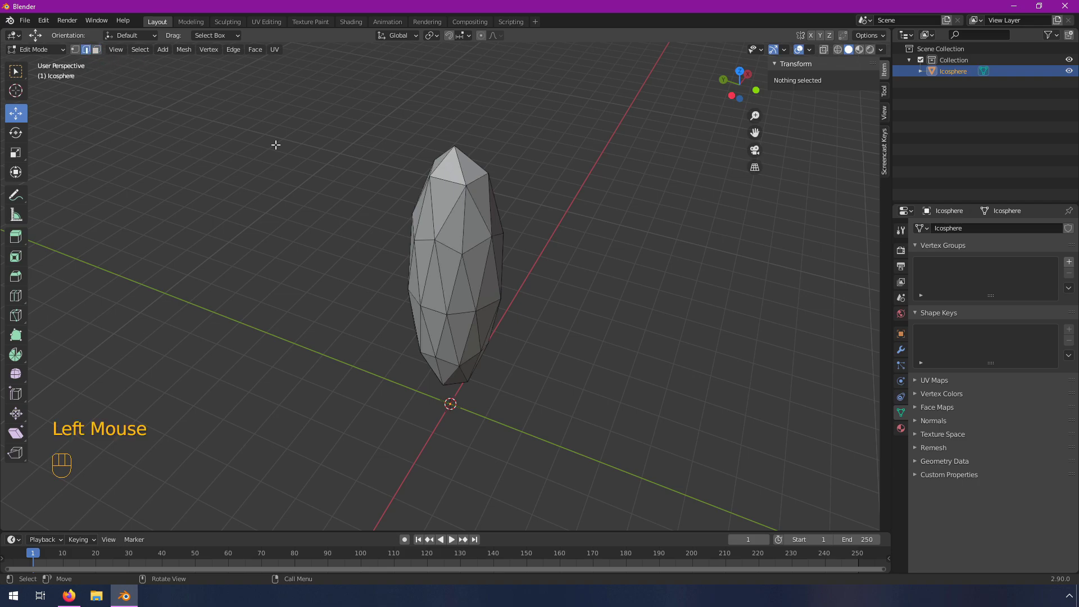
double_click(486, 207)
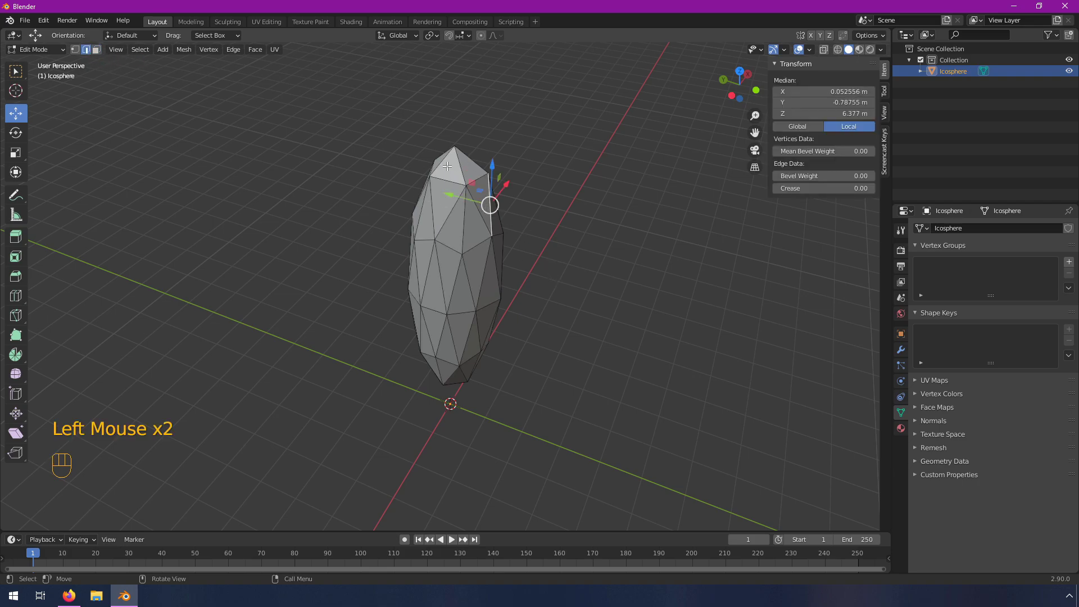
left_click(96, 49)
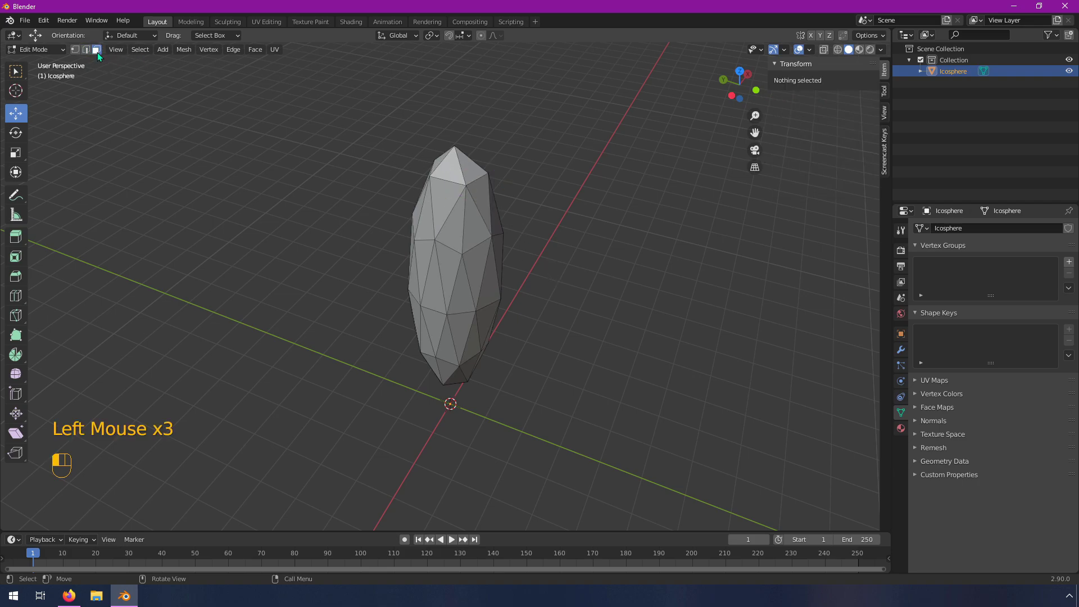
left_click(482, 268)
Step: Pull the selected face outward about 1.9 m along Y
middle_click_drag(489, 273, 472, 256)
left_click(466, 255)
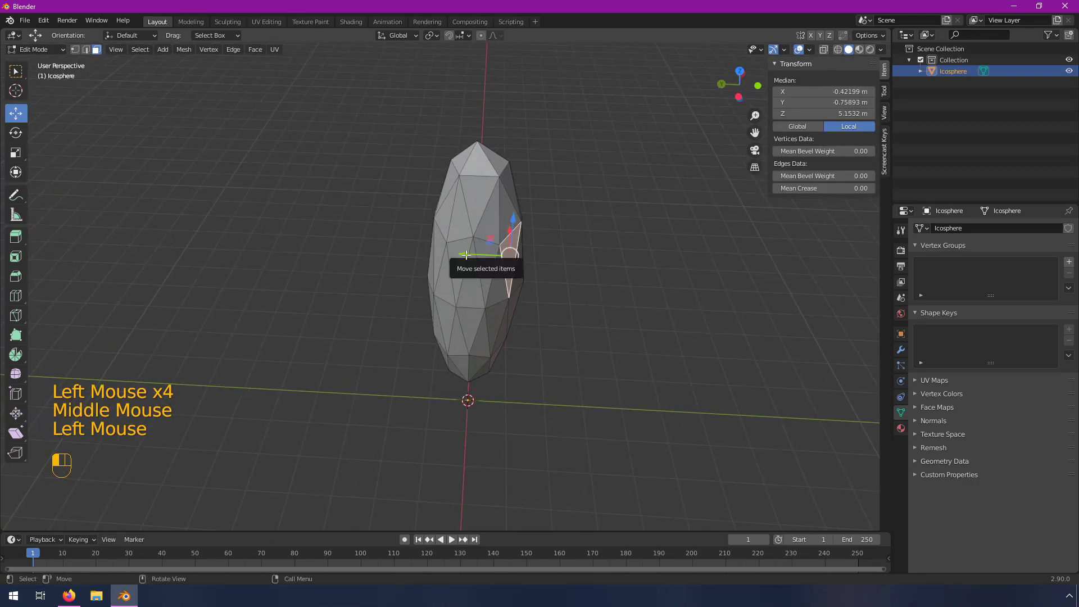
left_click_drag(466, 254, 556, 248)
middle_click_drag(562, 253, 654, 285)
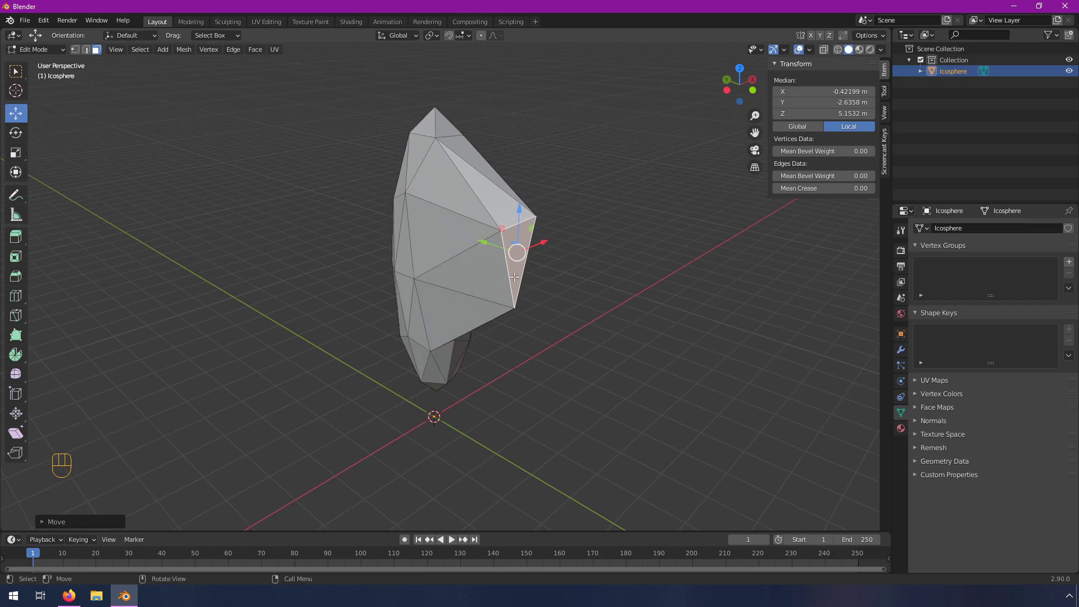
Step: Rotate the pulled-out face about 70 degrees with the Rotate tool
scroll(598, 303, "up", 2)
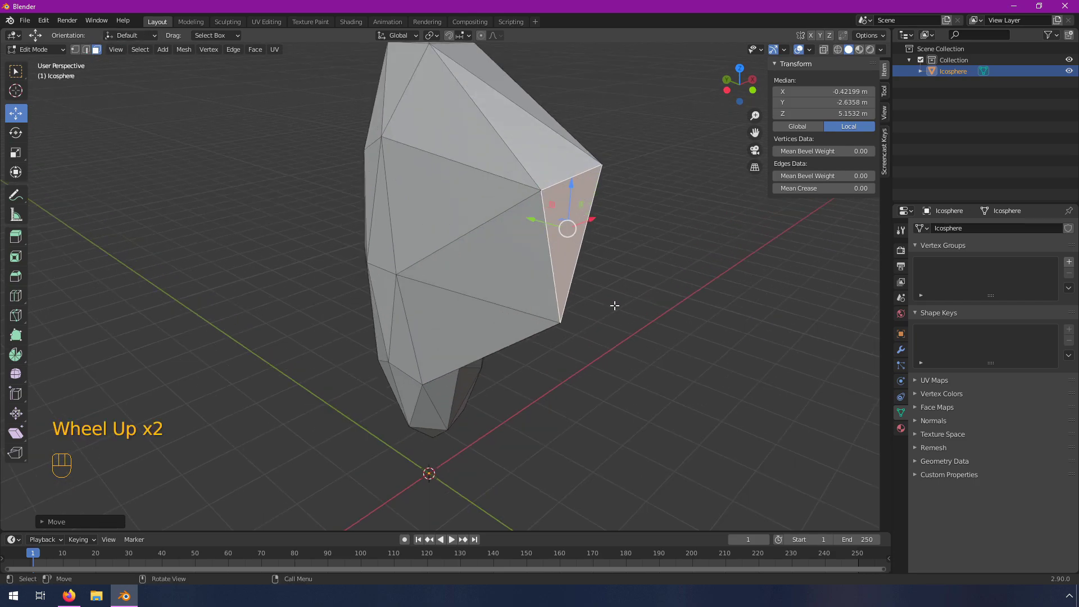
left_click(15, 133)
left_click_drag(604, 218, 600, 241)
Step: Leave Edit Mode and view the whole 1.9 × 3.93 × 6.73 m reshaped icosphere
scroll(600, 241, "down", 3)
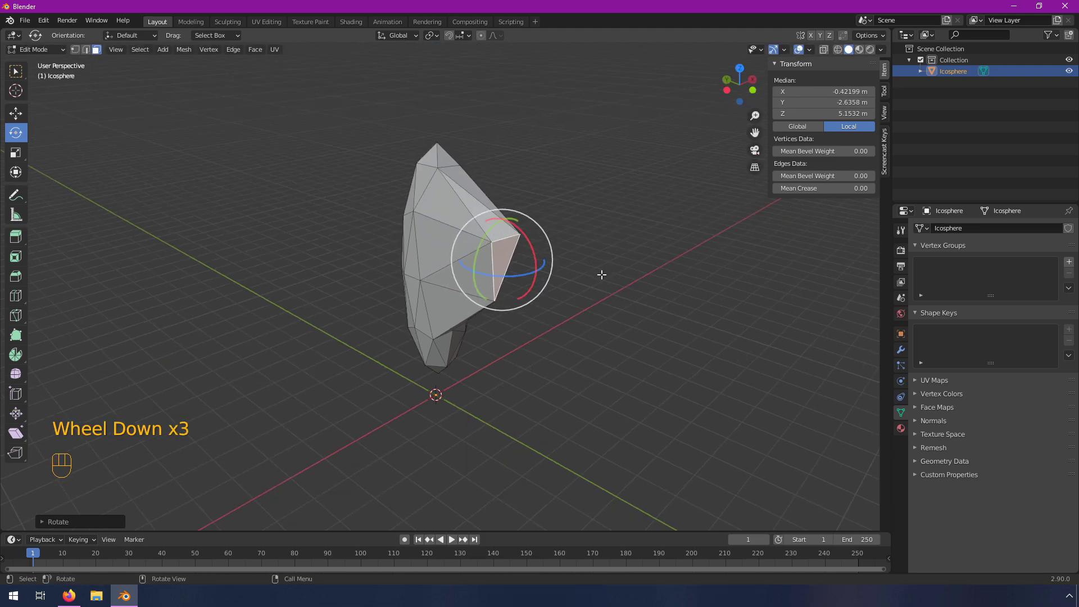
middle_click_drag(602, 272, 513, 298)
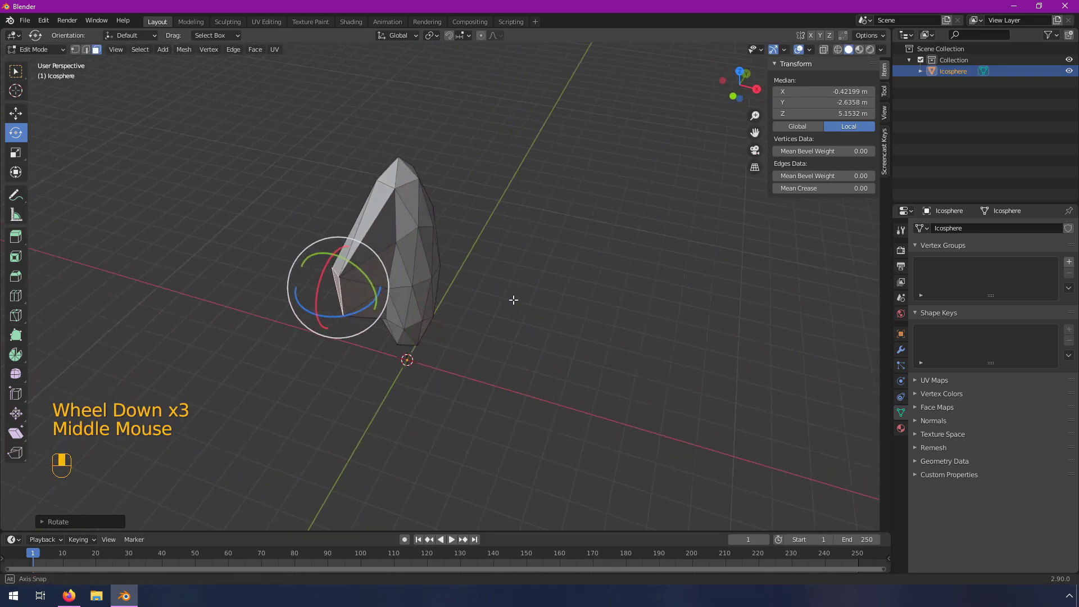
key("Tab")
scroll(313, 293, "up", 4)
middle_click_drag(313, 292, 514, 298)
scroll(447, 282, "down", 3)
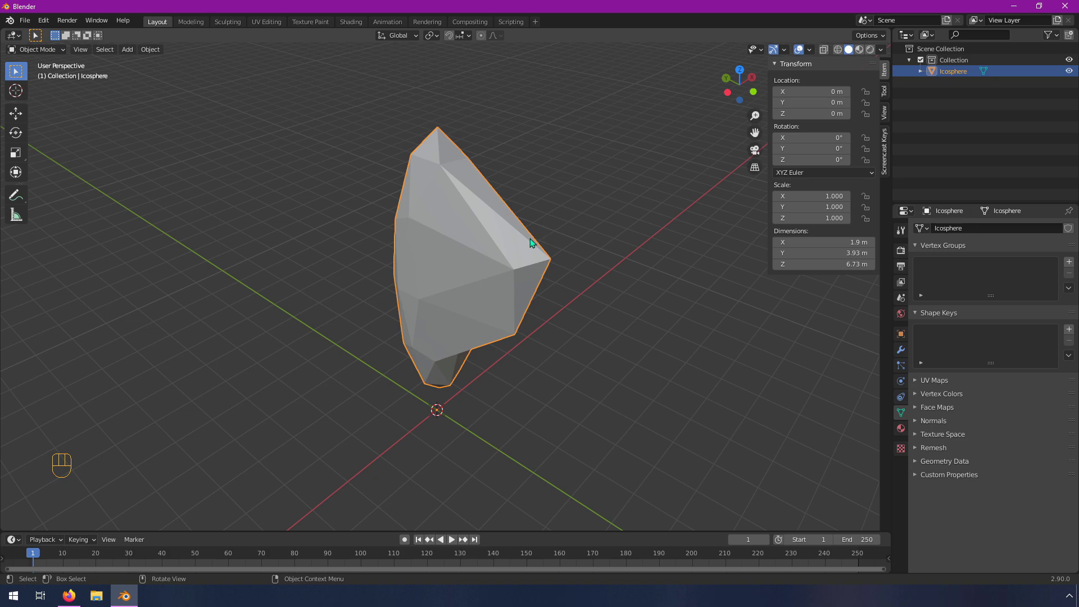
left_click(37, 50)
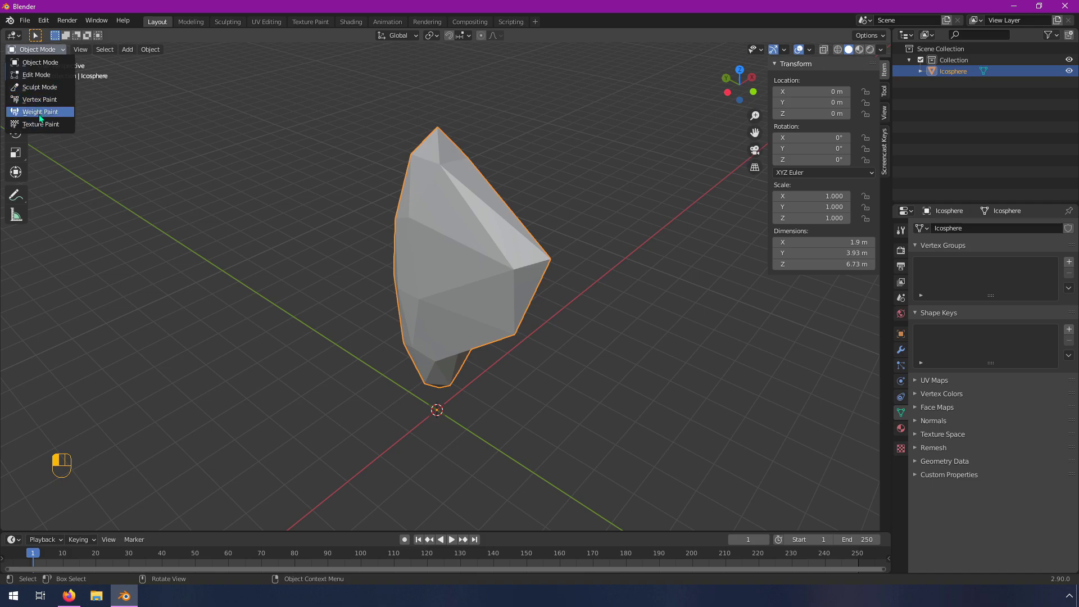
left_click(49, 69)
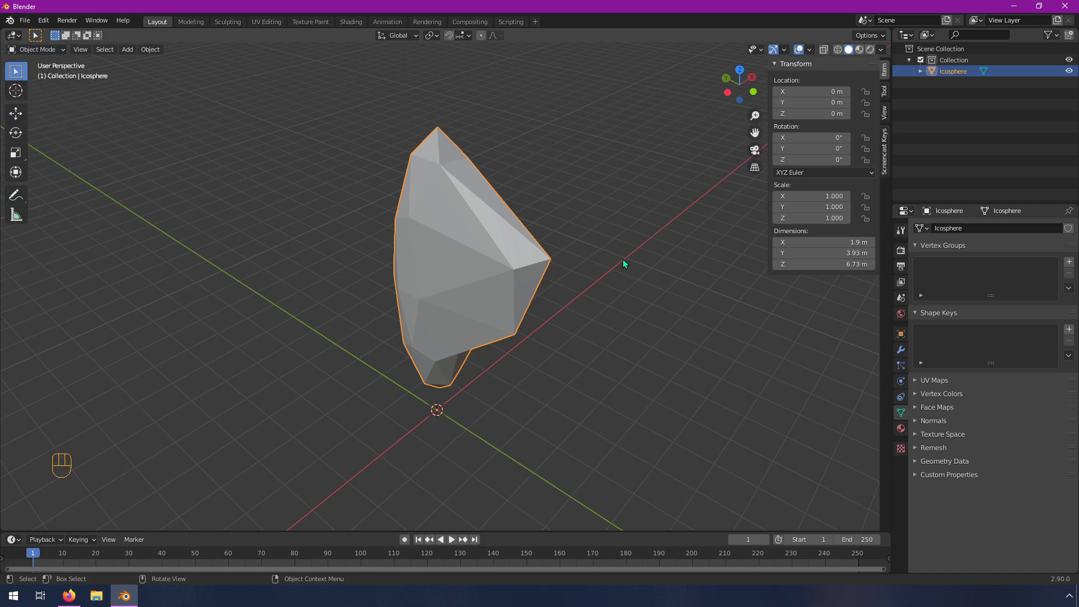